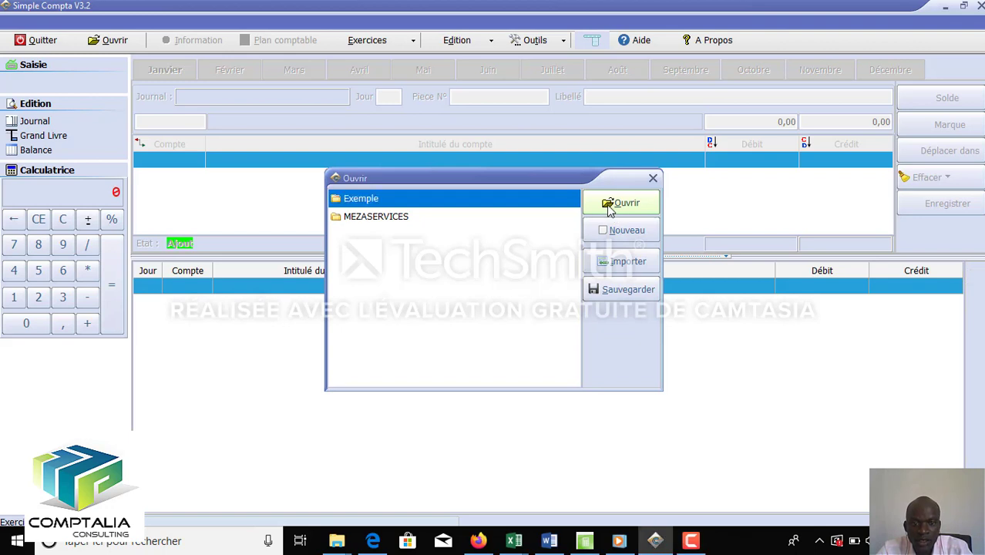
Step: Open the Exemple company file and examine the entries in its Achats and A Nouveaux journals
{"action": "left_click", "coordinate": [621, 203]}
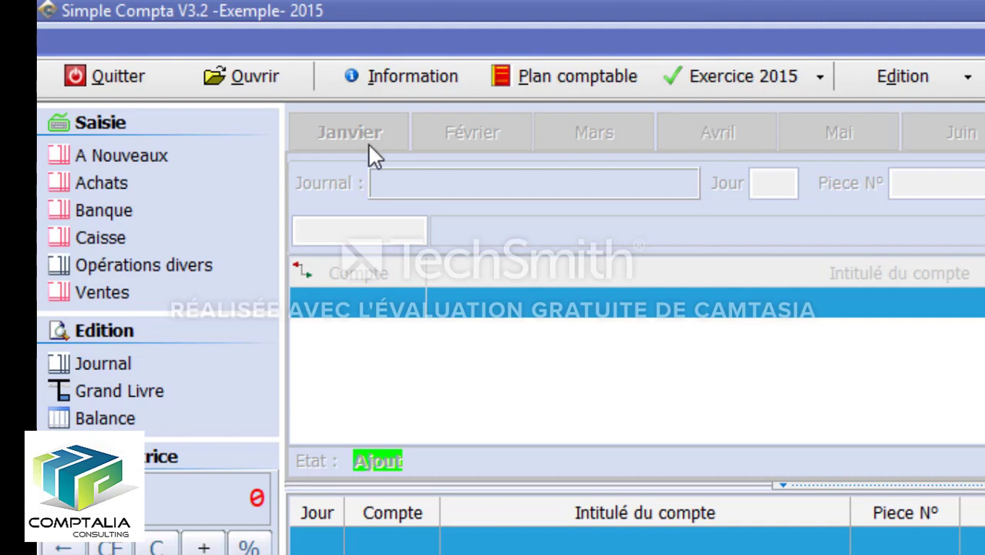
{"action": "left_click", "coordinate": [91, 186]}
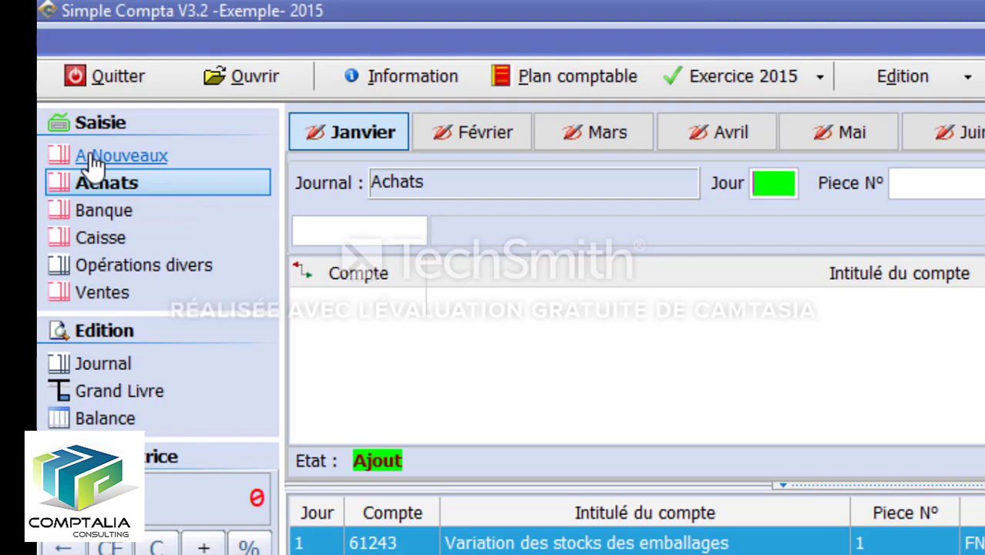
{"action": "left_click", "coordinate": [92, 160]}
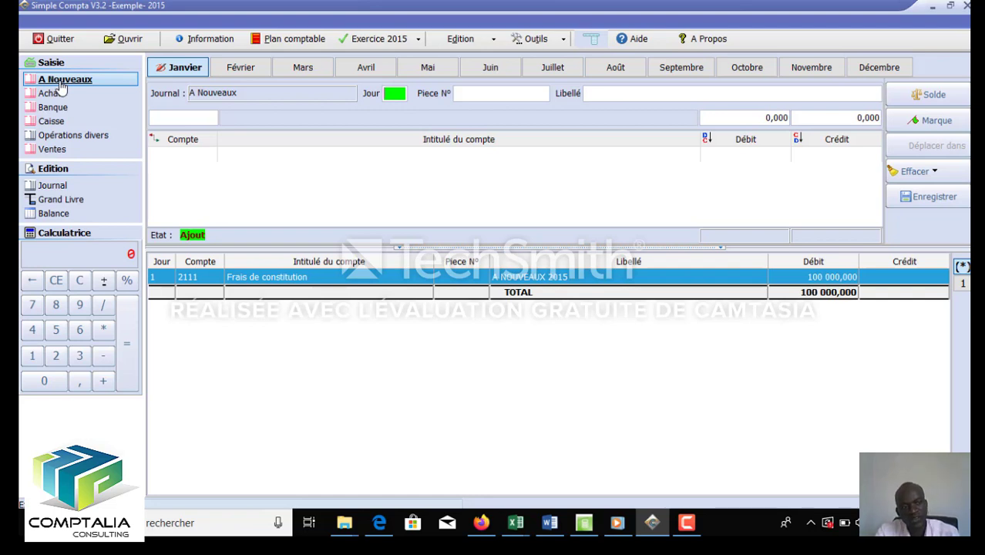
{"action": "left_click", "coordinate": [62, 93]}
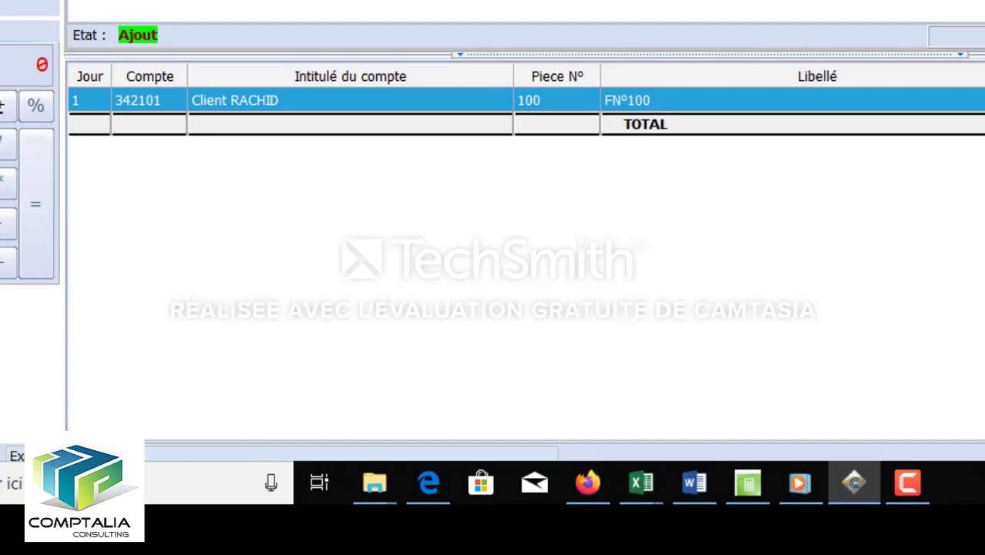
Step: Browse the monthly entries of the Ventes journal, including Mars, Avril and Février
{"action": "key", "text": "BackSpace"}
{"action": "key", "text": "BackSpace"}
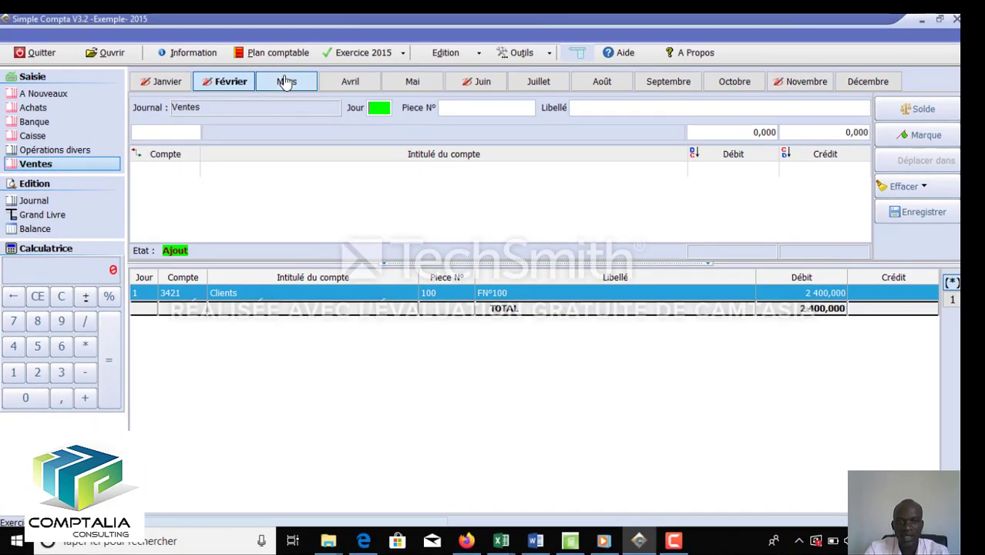
{"action": "left_click", "coordinate": [285, 83]}
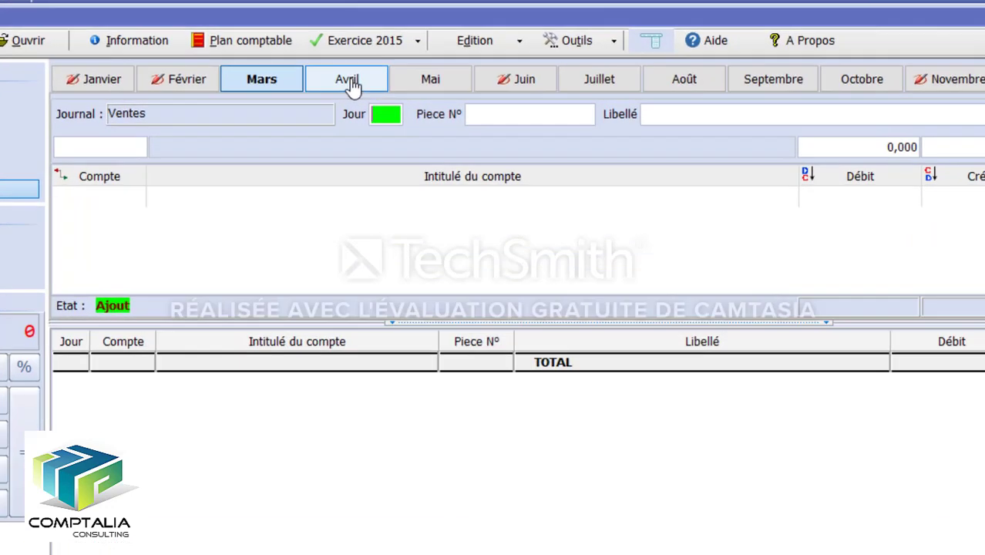
{"action": "left_click", "coordinate": [350, 83]}
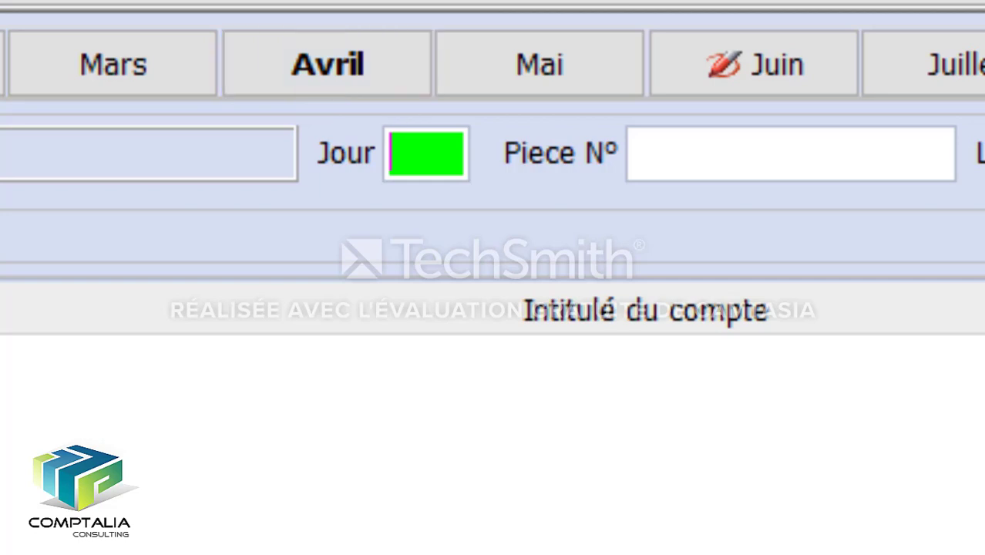
{"action": "left_click", "coordinate": [1, 64]}
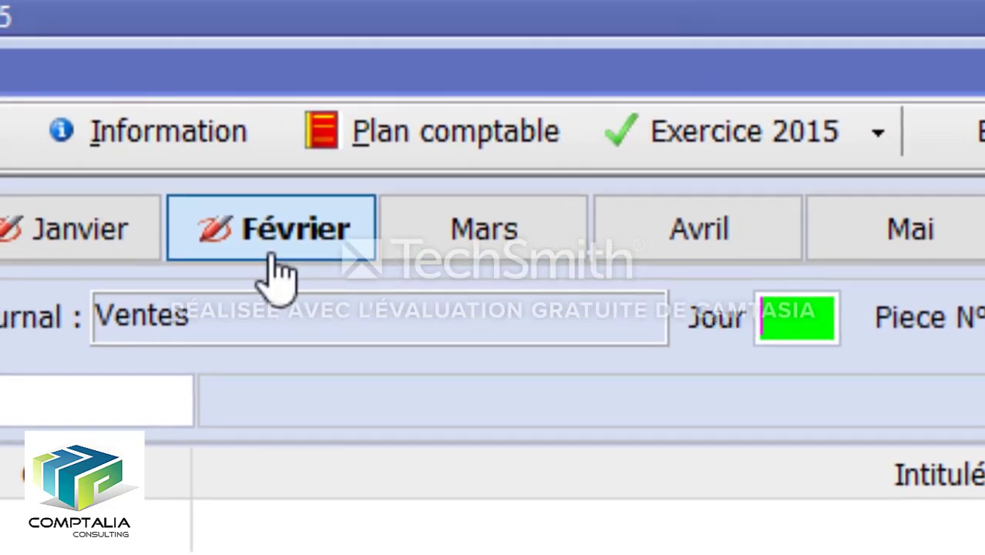
{"action": "left_click", "coordinate": [143, 266]}
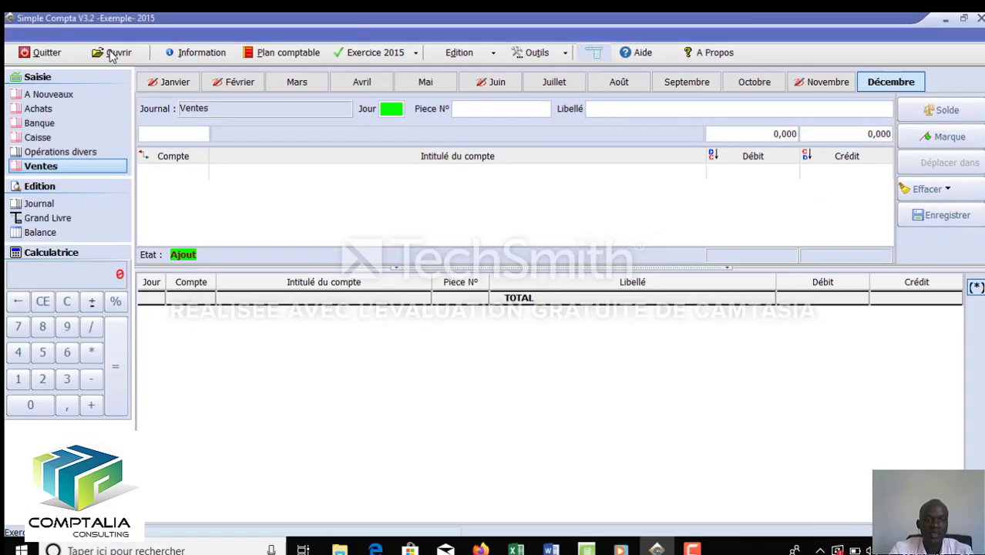
Step: Open the MEZASERVICES company file in place of Exemple
{"action": "left_click", "coordinate": [127, 53]}
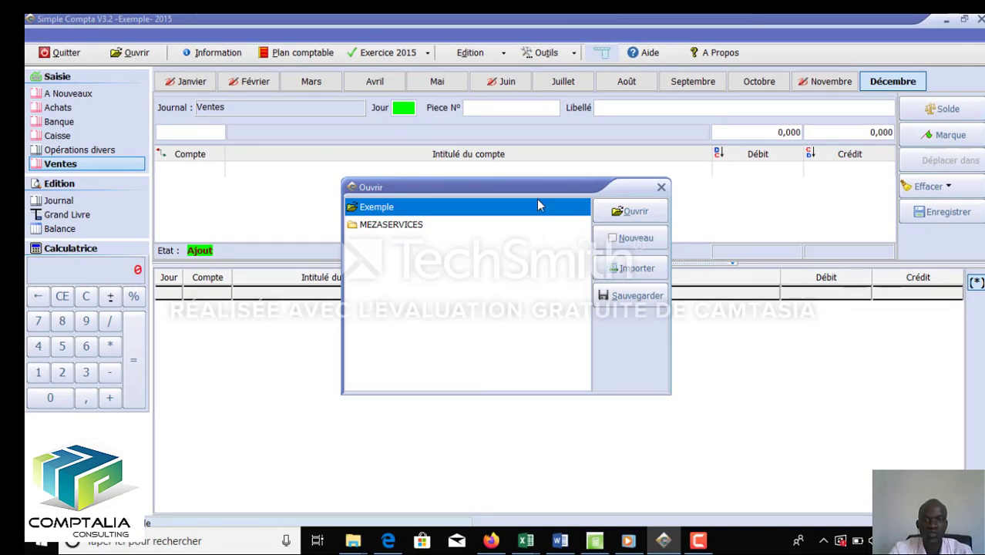
{"action": "left_click", "coordinate": [660, 187]}
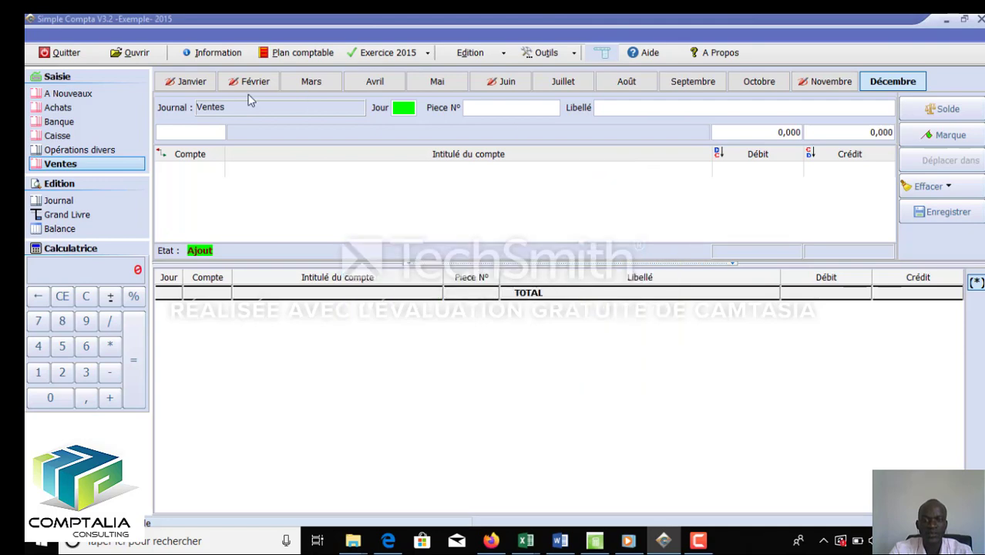
{"action": "left_click", "coordinate": [133, 57]}
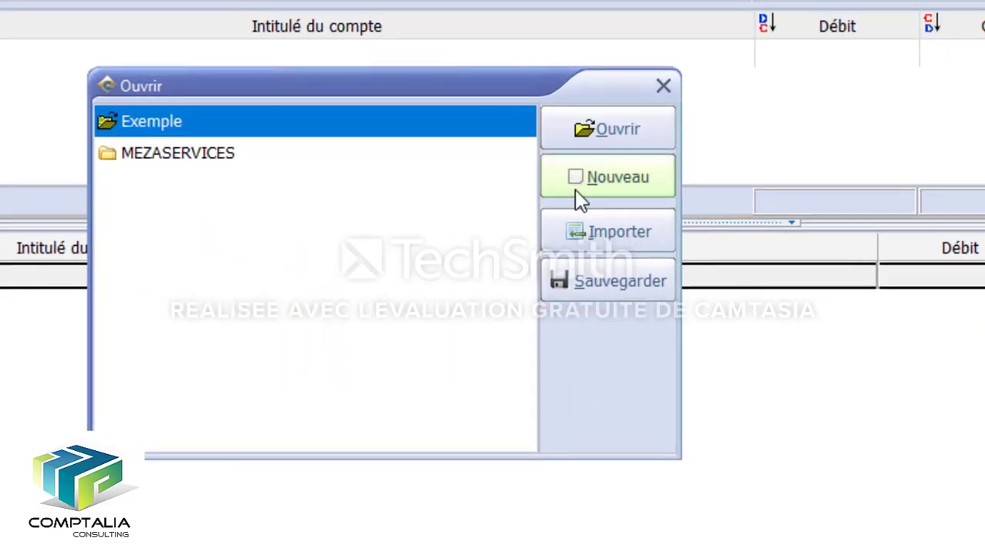
{"action": "left_click", "coordinate": [145, 158]}
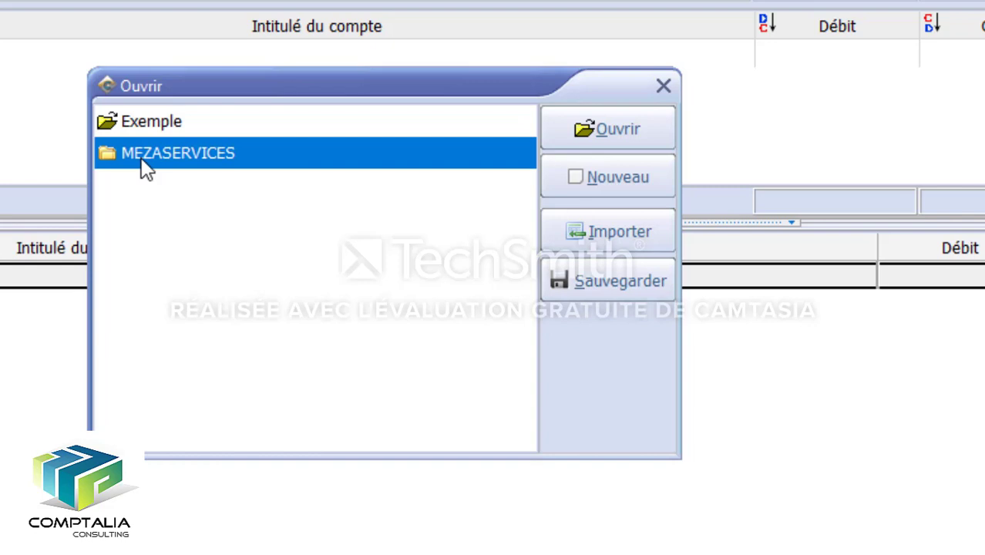
{"action": "left_click", "coordinate": [579, 129]}
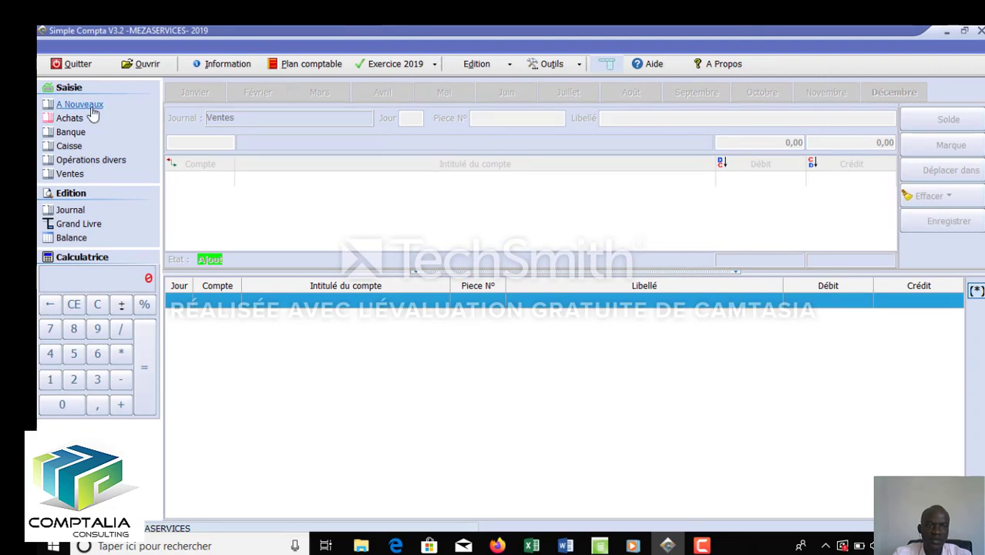
Step: Examine the MEZASERVICES chart of accounts and the available fiscal-year options
{"action": "left_click", "coordinate": [289, 67]}
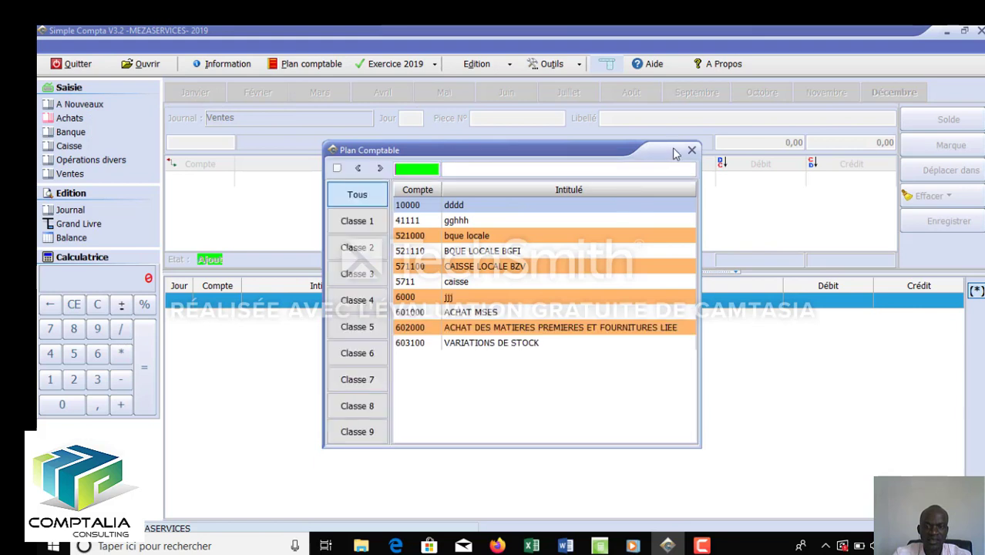
{"action": "left_click", "coordinate": [691, 151]}
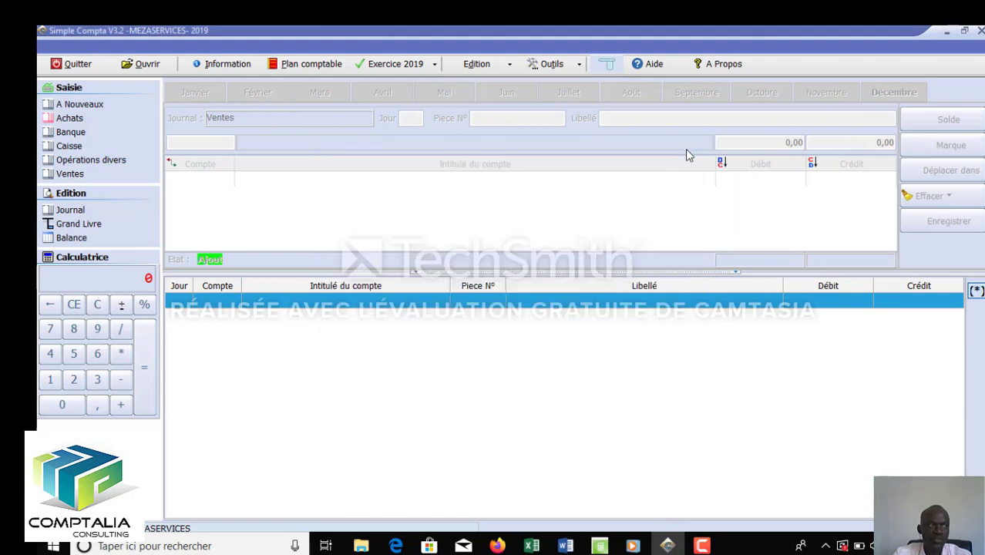
{"action": "left_click", "coordinate": [433, 65]}
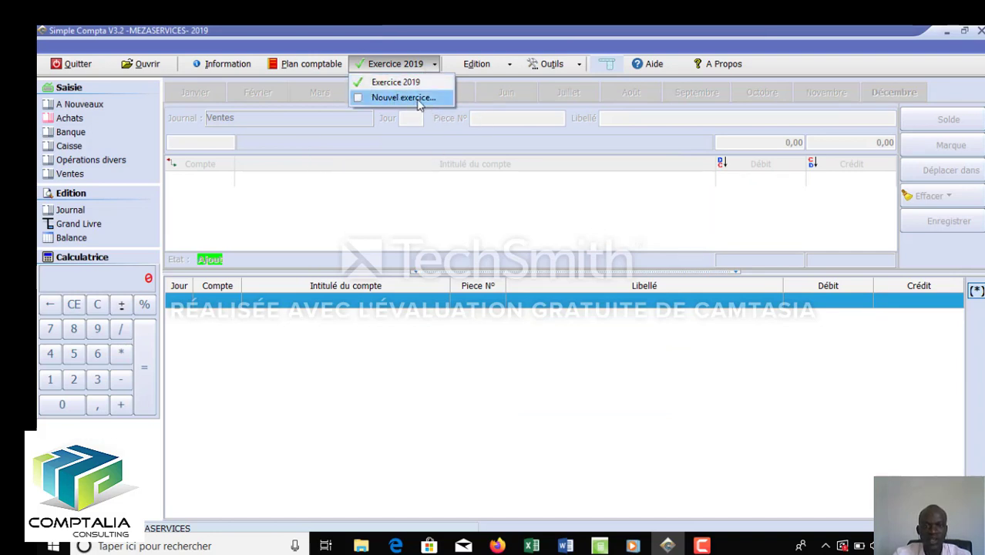
Step: Delete account 6000 "jjj" from the MEZASERVICES chart of accounts
{"action": "left_click", "coordinate": [286, 66]}
{"action": "left_click", "coordinate": [287, 66]}
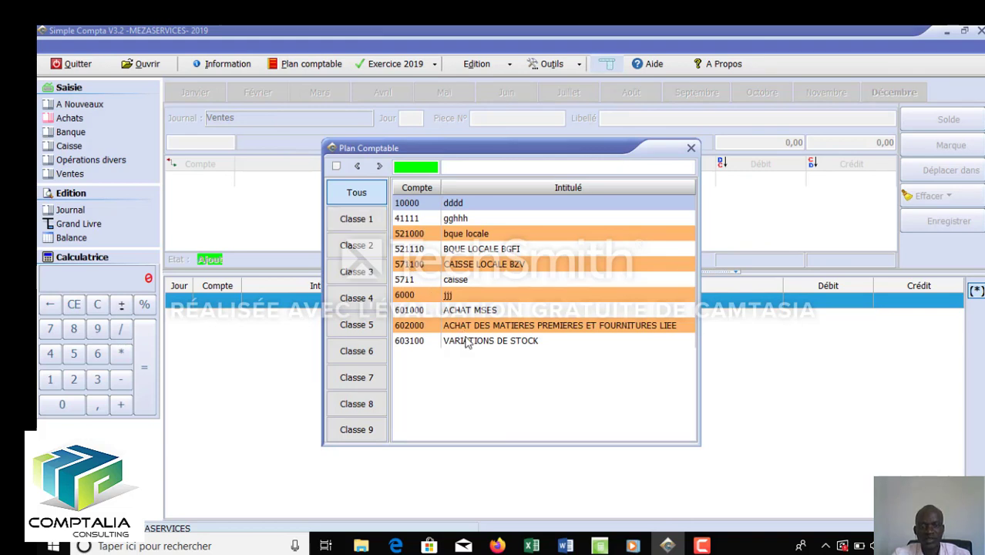
{"action": "double_click", "coordinate": [452, 298]}
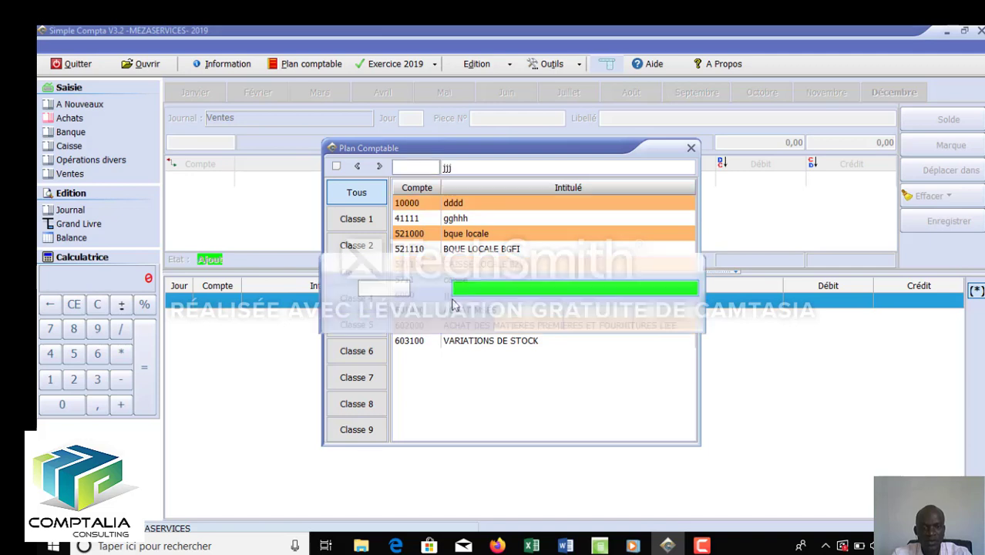
{"action": "left_click", "coordinate": [586, 320]}
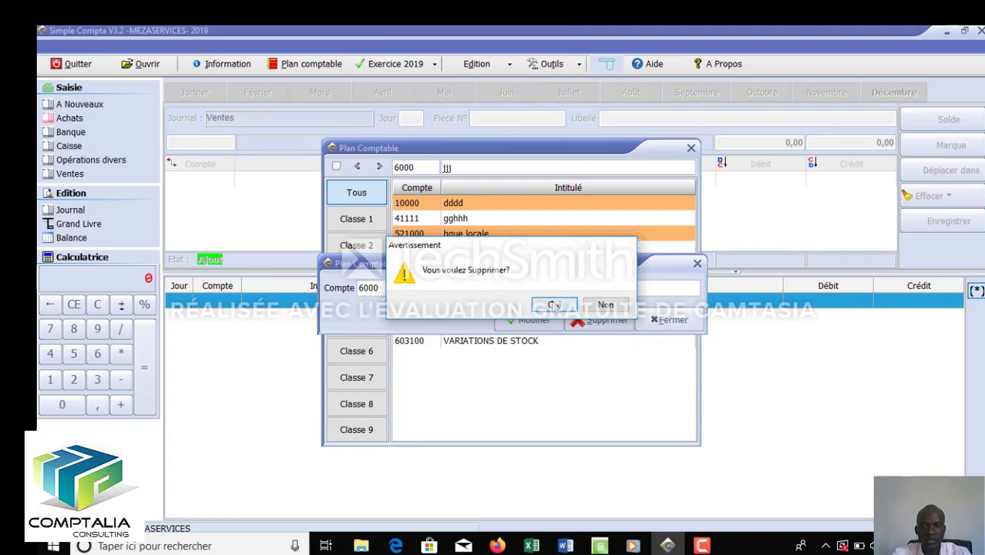
{"action": "left_click", "coordinate": [550, 305]}
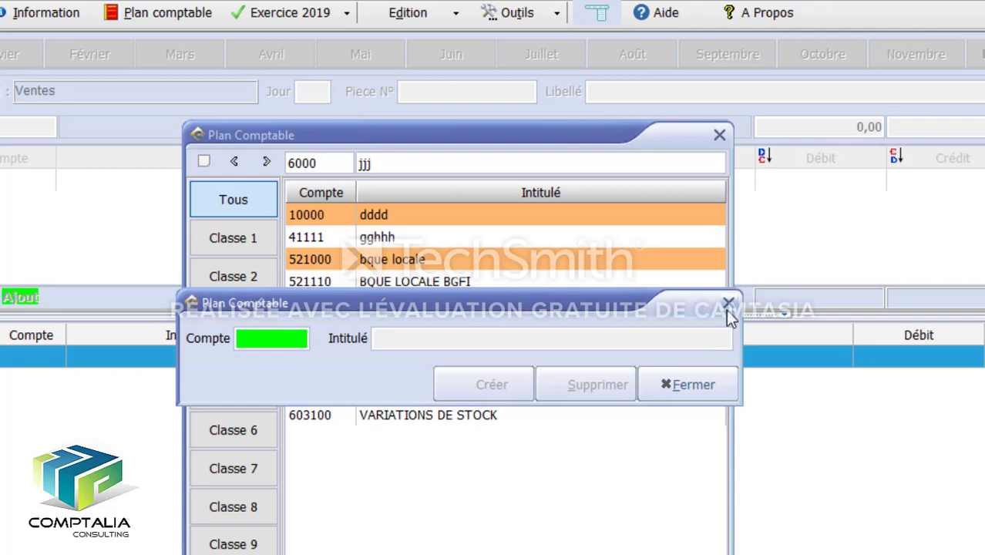
{"action": "left_click", "coordinate": [728, 303]}
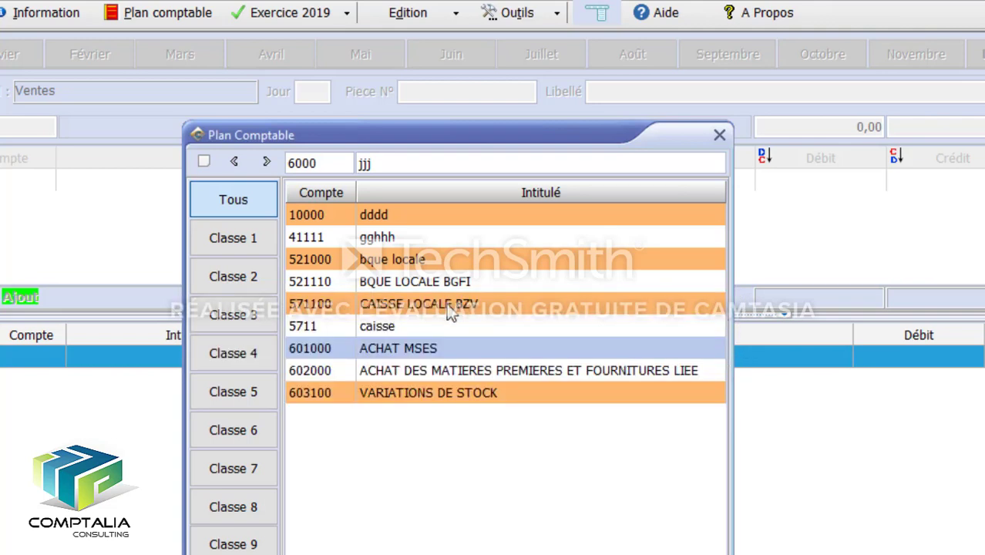
Step: Delete account 5711 "caisse" from the chart of accounts
{"action": "double_click", "coordinate": [400, 326]}
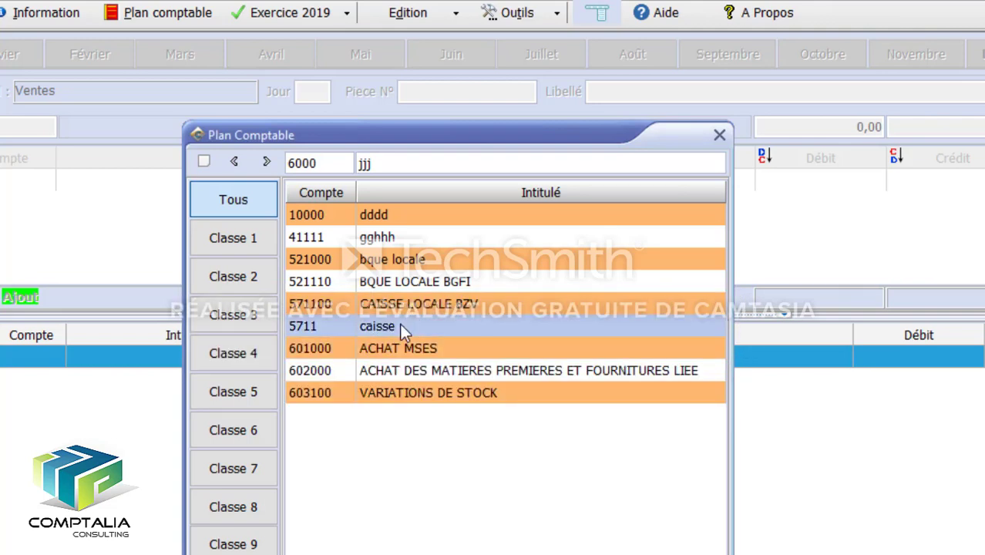
{"action": "left_click", "coordinate": [570, 384]}
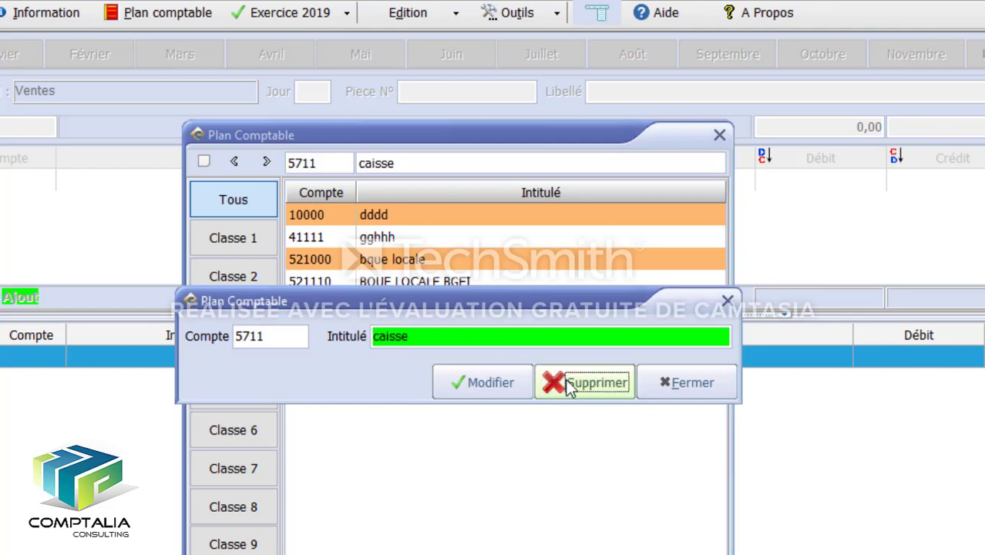
{"action": "left_click", "coordinate": [520, 363]}
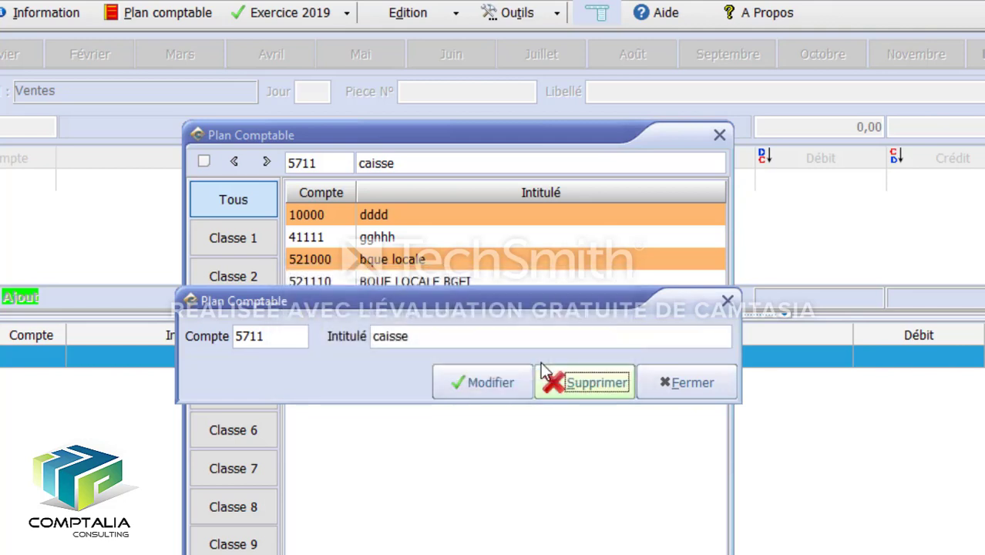
{"action": "left_click", "coordinate": [728, 301]}
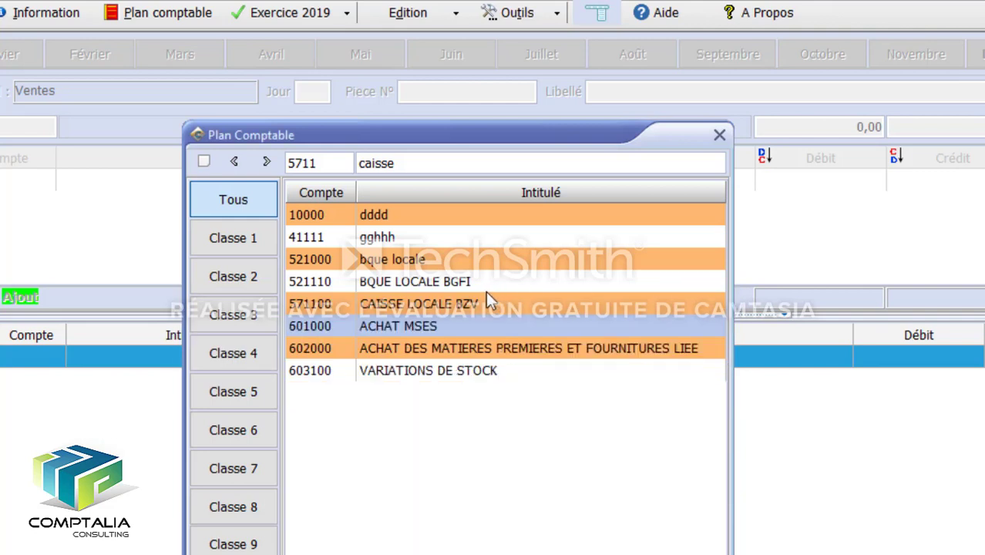
Step: Delete account 41111 "gghhh" from the chart of accounts
{"action": "double_click", "coordinate": [395, 241]}
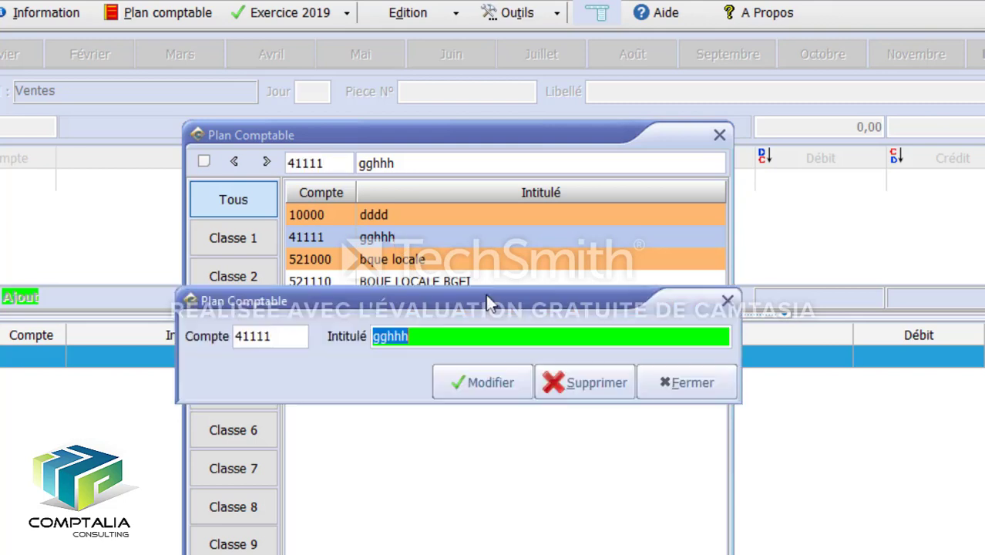
{"action": "left_click", "coordinate": [595, 388]}
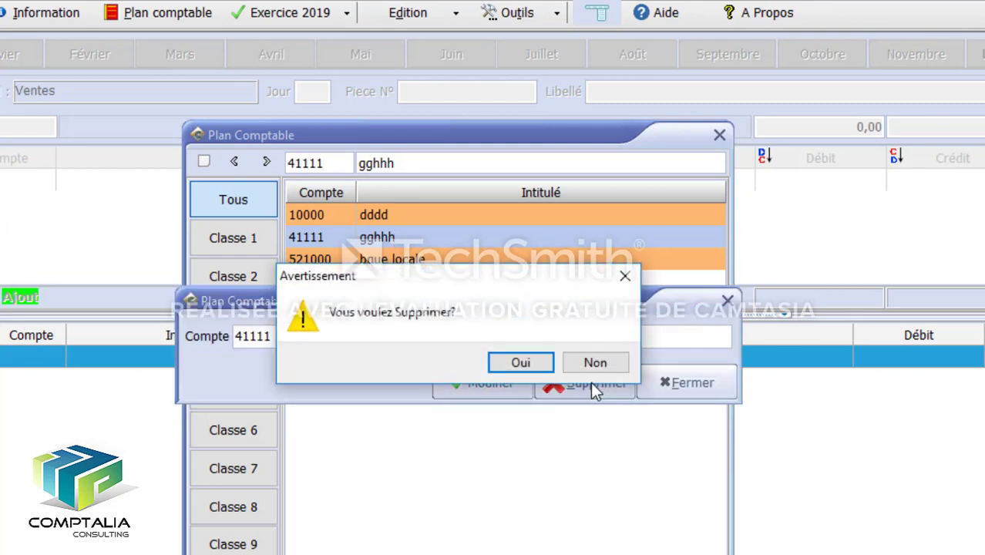
{"action": "left_click", "coordinate": [549, 362]}
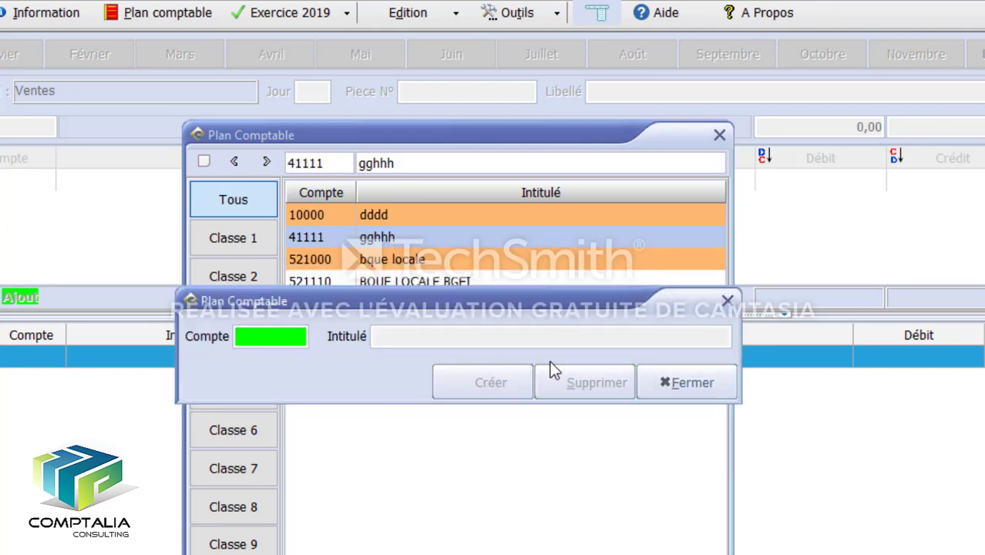
{"action": "left_click", "coordinate": [728, 300]}
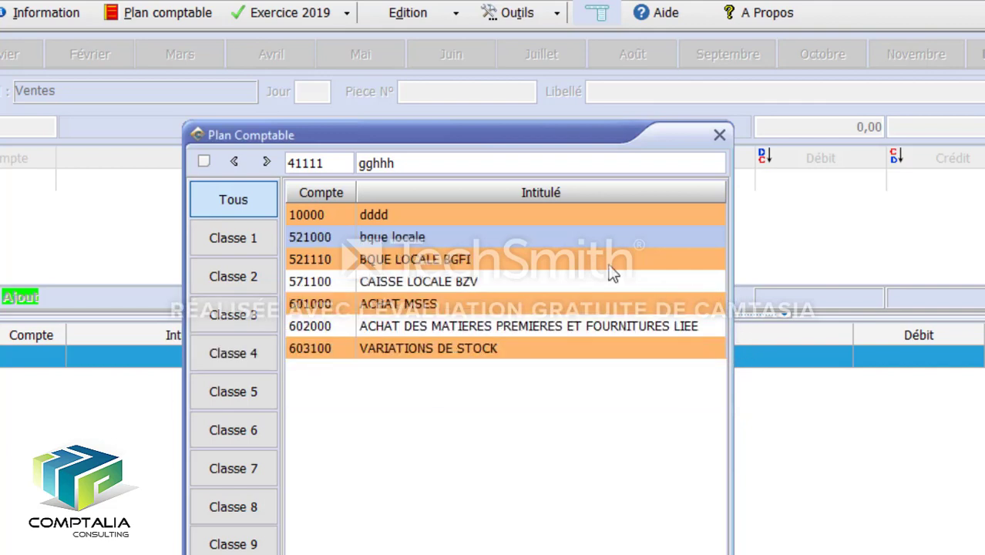
Step: Delete account 10000 "dddd" from the chart of accounts
{"action": "left_click", "coordinate": [387, 214]}
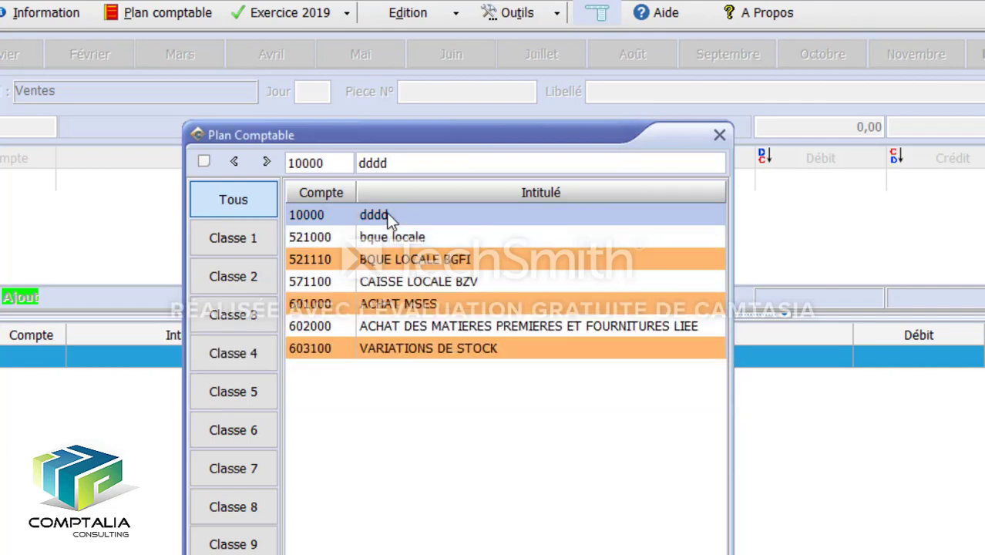
{"action": "double_click", "coordinate": [387, 215]}
{"action": "left_click", "coordinate": [600, 381]}
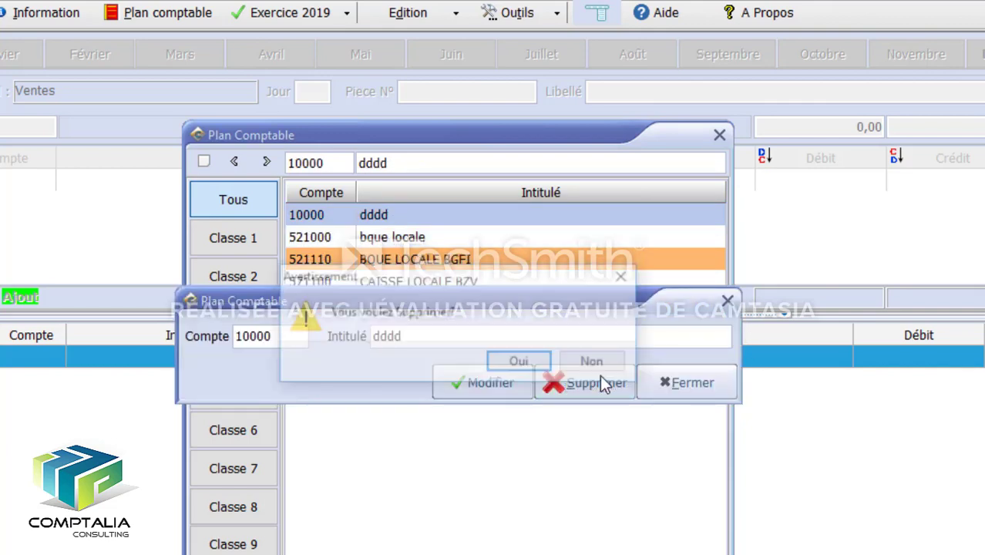
{"action": "left_click", "coordinate": [500, 360]}
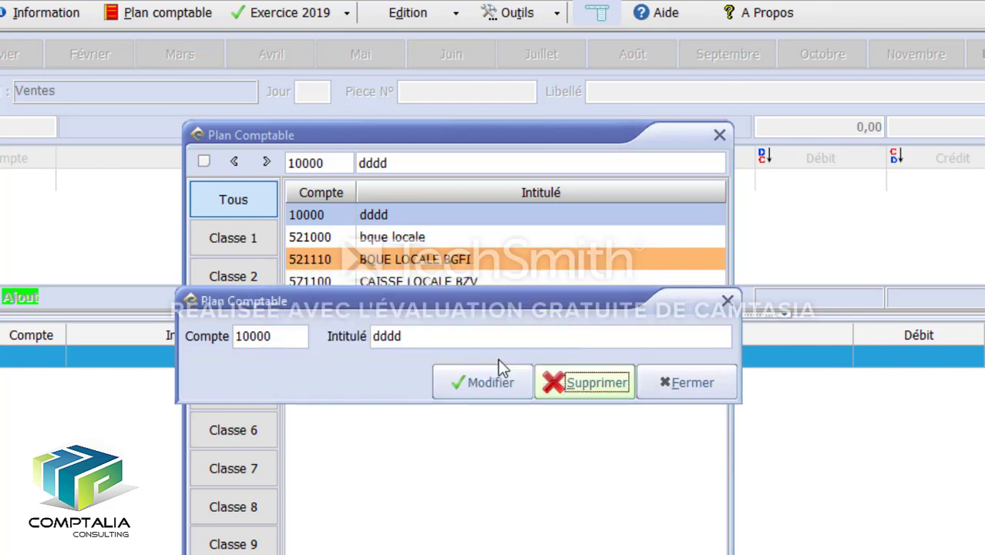
{"action": "left_click", "coordinate": [727, 300]}
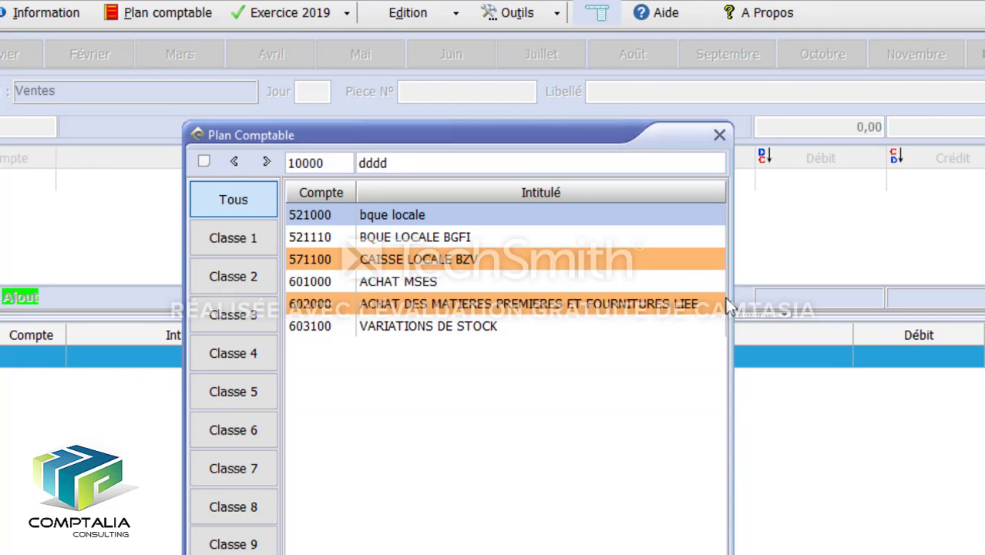
Step: Create account 701000 titled "VENTE DES MSES" in the chart of accounts
{"action": "left_click", "coordinate": [206, 161]}
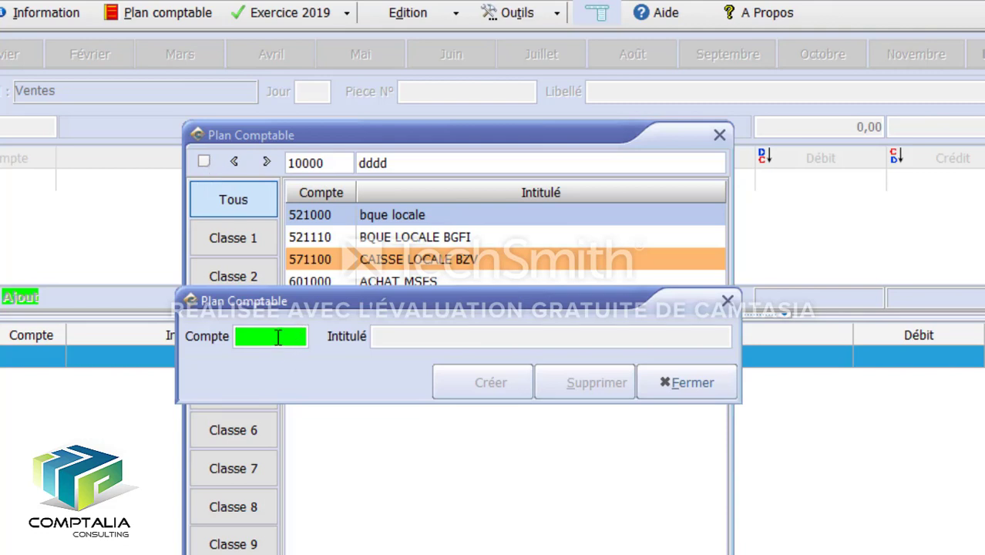
{"action": "type", "text": "701"}
{"action": "type", "text": "000"}
{"action": "key", "text": "Tab"}
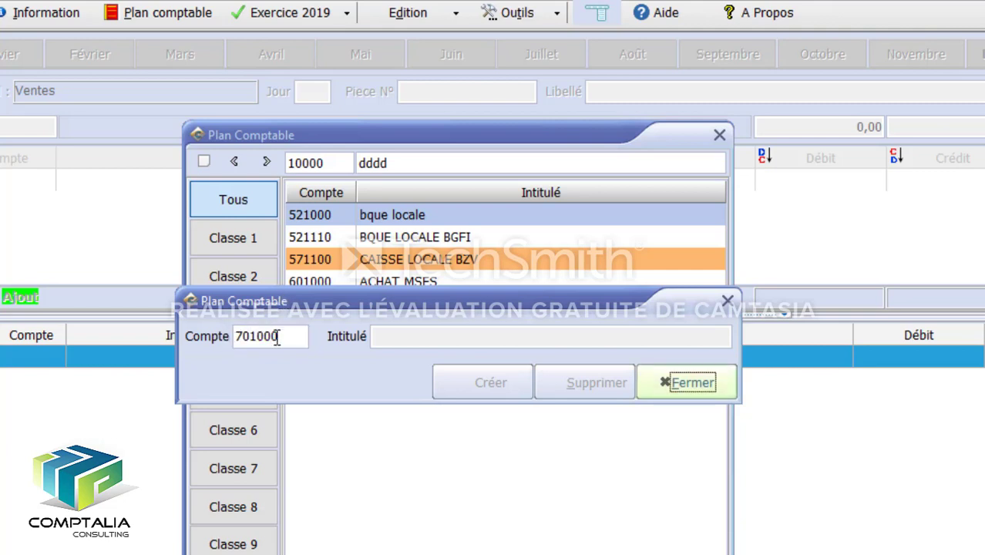
{"action": "left_click", "coordinate": [276, 337]}
{"action": "key", "text": "Tab"}
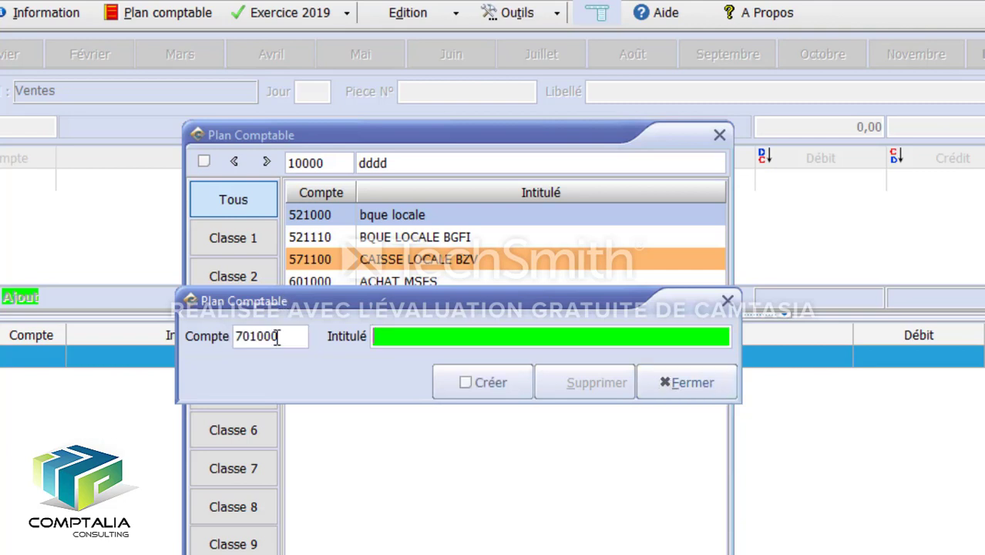
{"action": "key", "text": "BackSpace"}
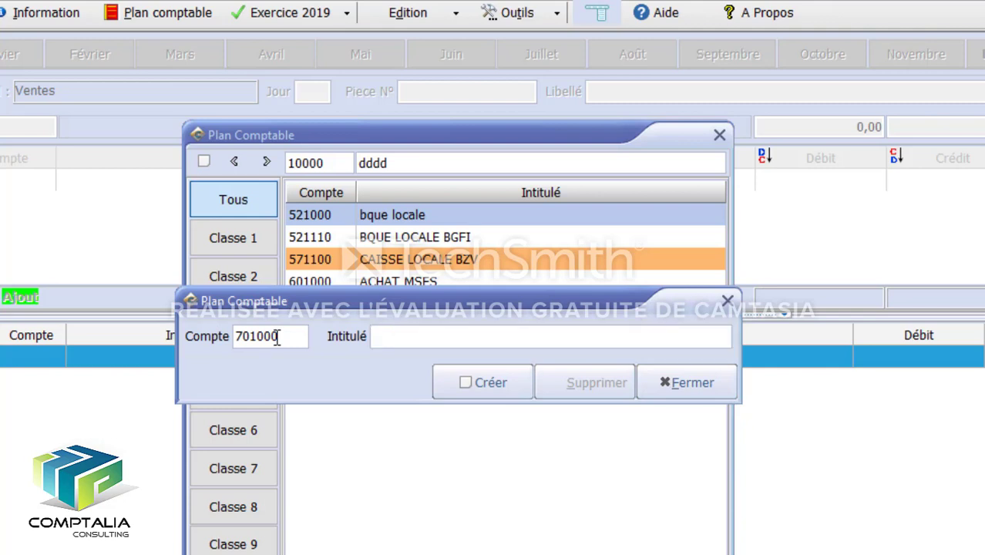
{"action": "type", "text": "VENTE DES MSES"}
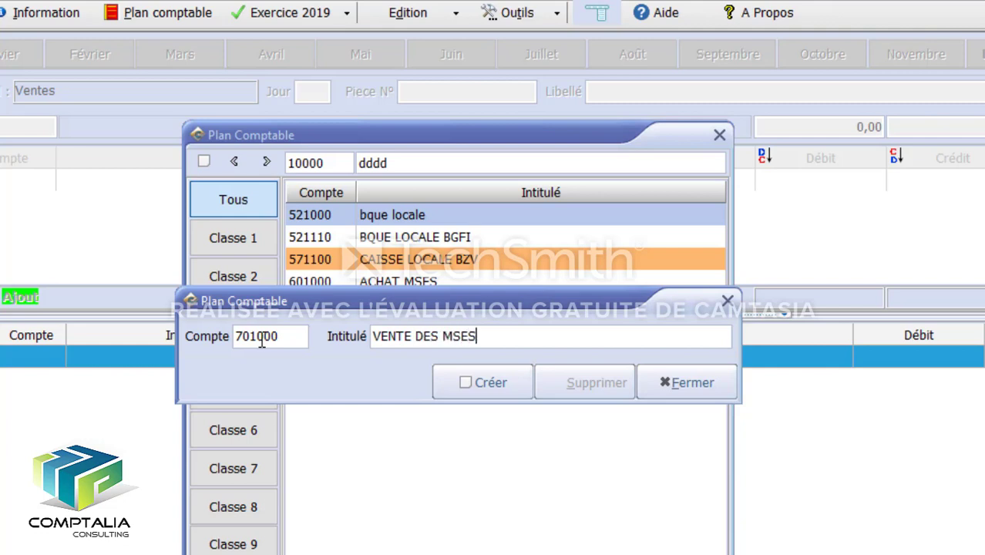
{"action": "left_click", "coordinate": [488, 377]}
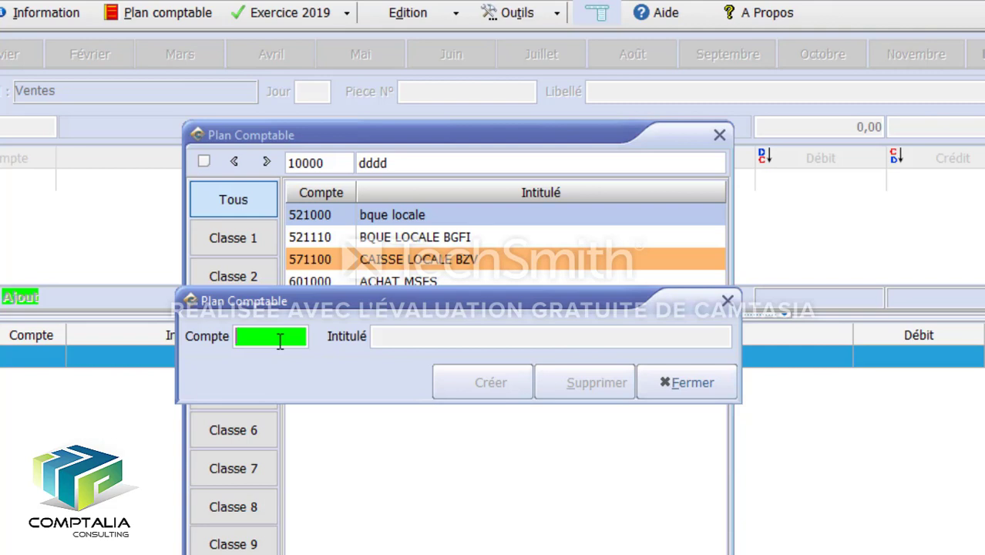
Step: Create account 706000 titled "VENTE DES SERVISES" in the chart of accounts
{"action": "type", "text": "706000"}
{"action": "key", "text": "Tab"}
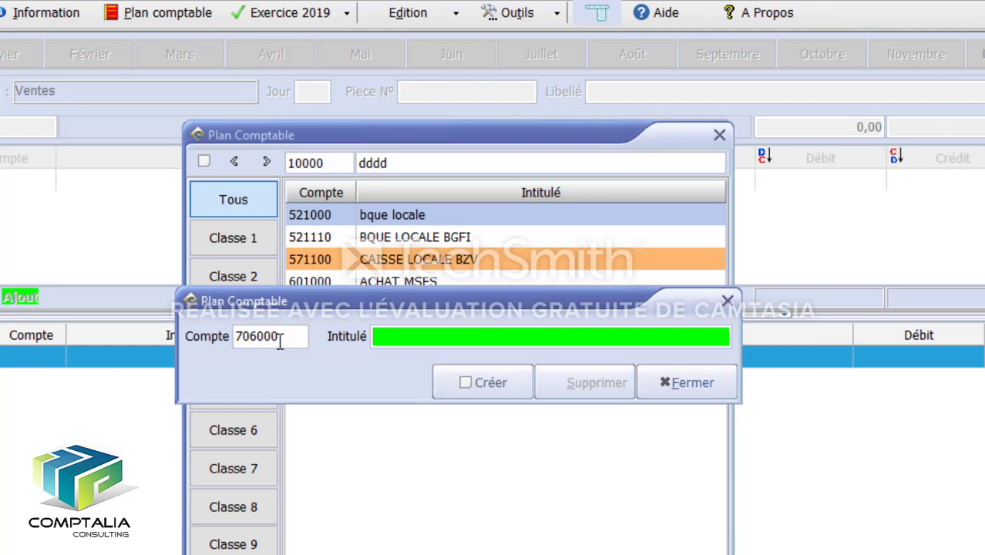
{"action": "type", "text": "VENTE"}
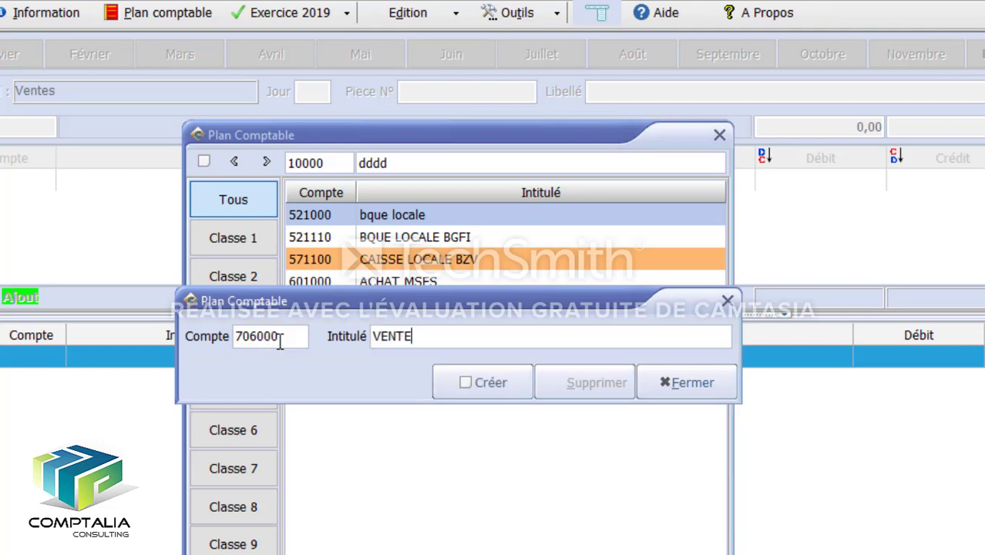
{"action": "type", "text": " DES SERC"}
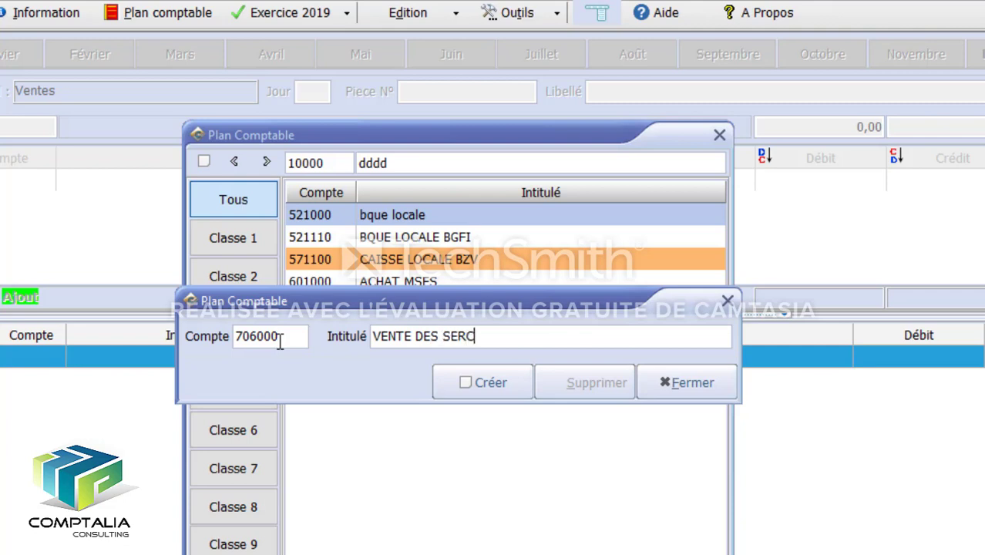
{"action": "key", "text": "BackSpace"}
{"action": "type", "text": "VISES"}
{"action": "left_click", "coordinate": [475, 372]}
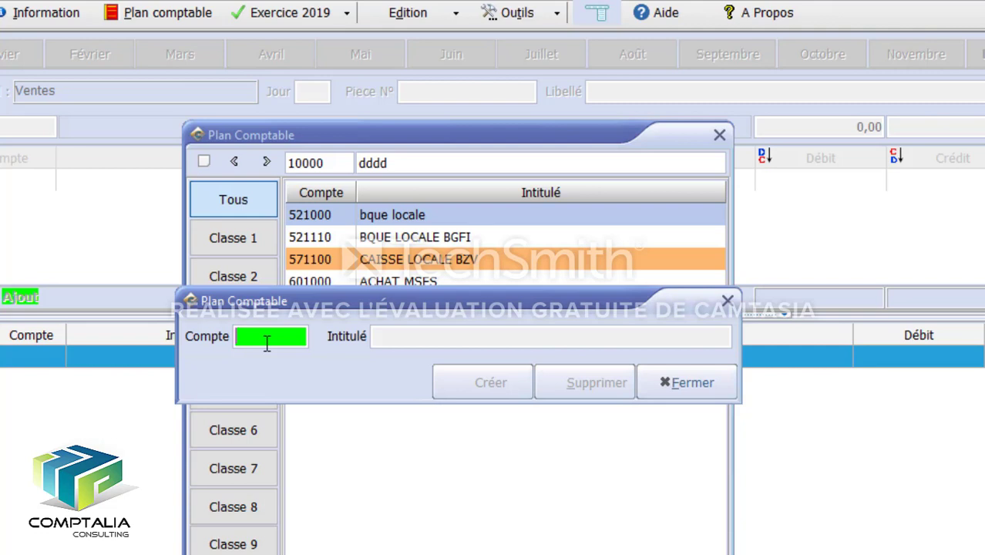
Step: Create account 4011000 titled "FOURNISSEUR" and close the chart of accounts
{"action": "type", "text": "4011000"}
{"action": "key", "text": "Tab"}
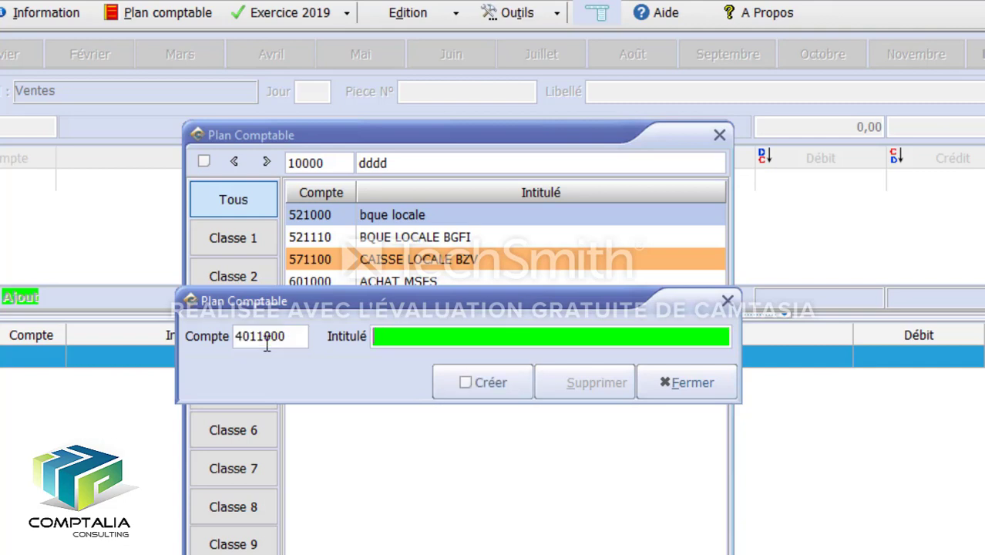
{"action": "type", "text": "FOUR"}
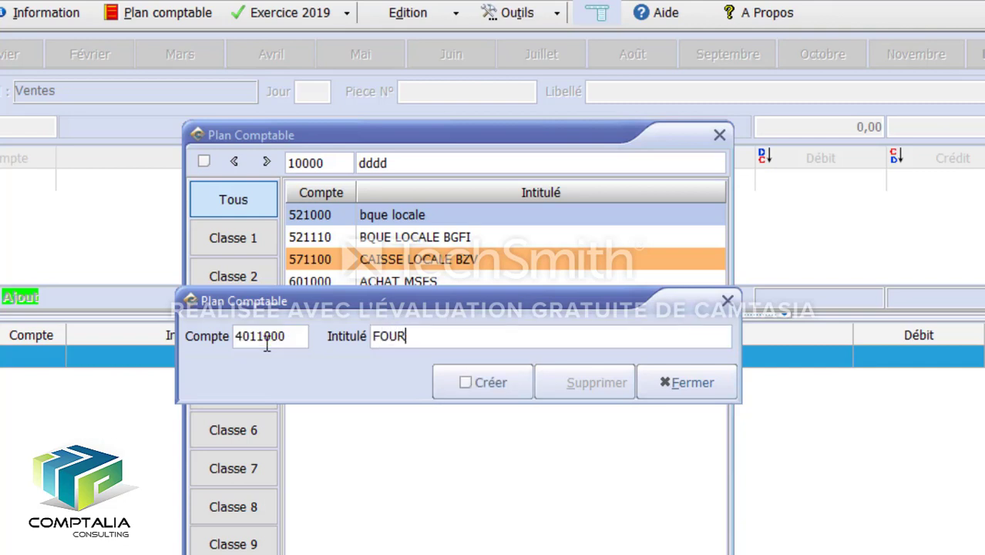
{"action": "type", "text": "NISSEUR"}
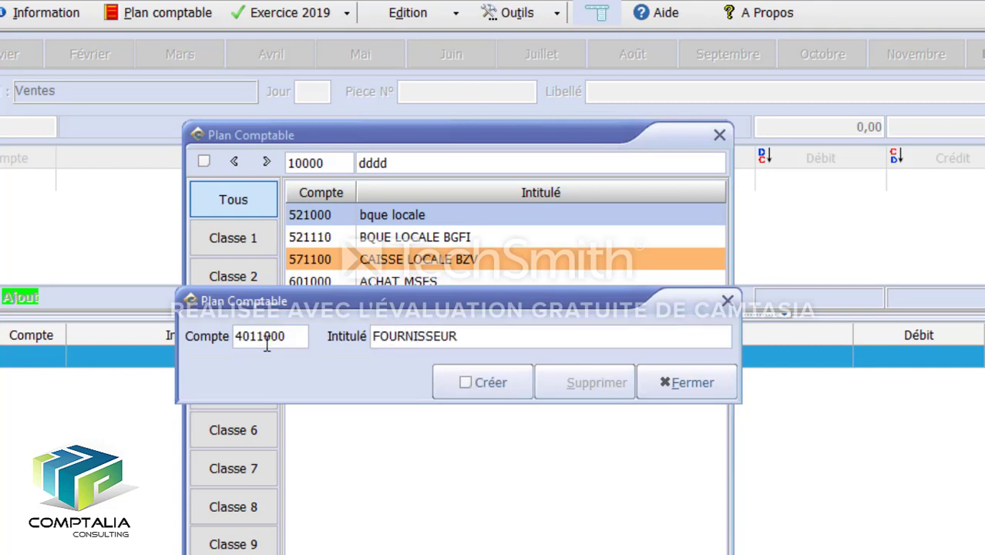
{"action": "left_click", "coordinate": [499, 391]}
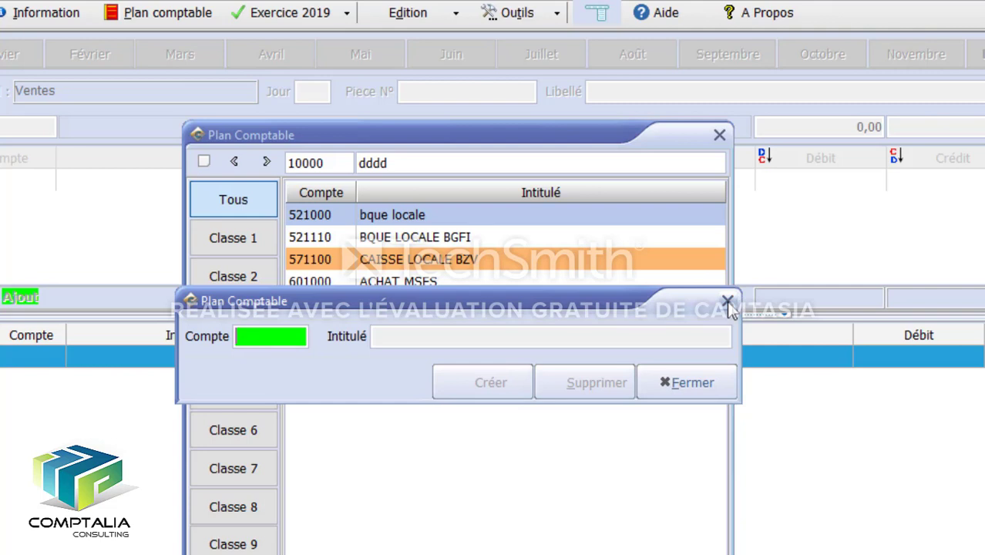
{"action": "left_click", "coordinate": [727, 301]}
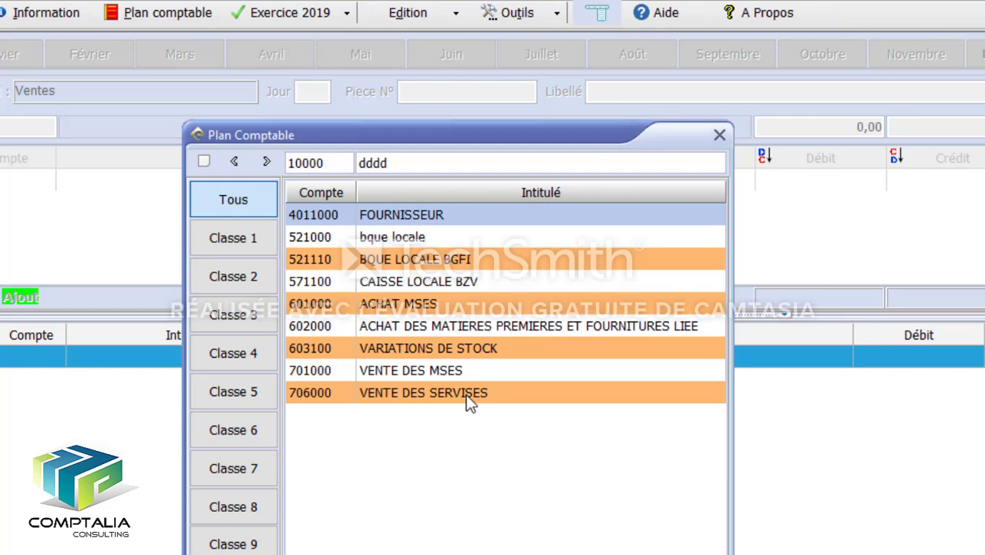
{"action": "left_click", "coordinate": [719, 138]}
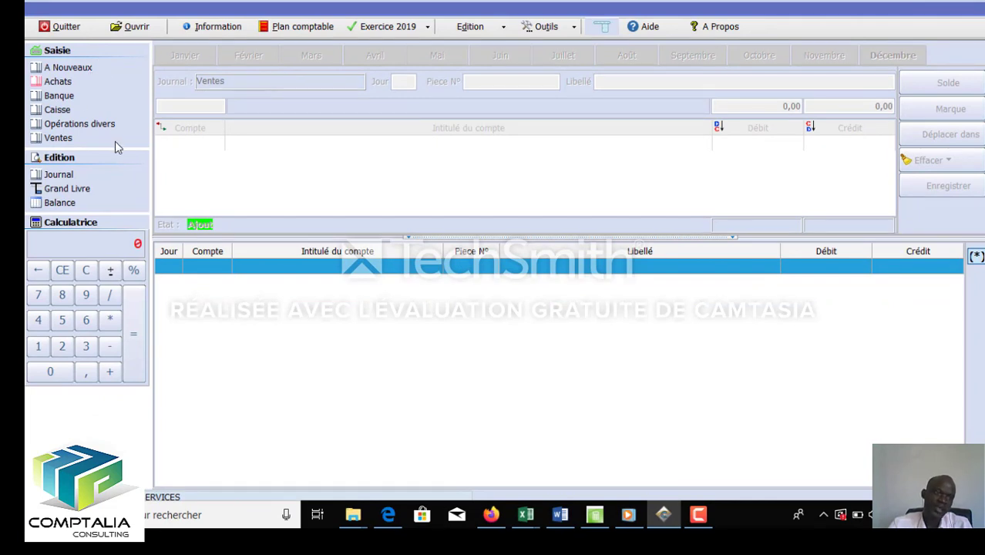
Step: Start a December entry in the Achats journal with day 11, piece number 002 and label "ACHAT DES MARCHANDISES"
{"action": "left_click", "coordinate": [54, 83]}
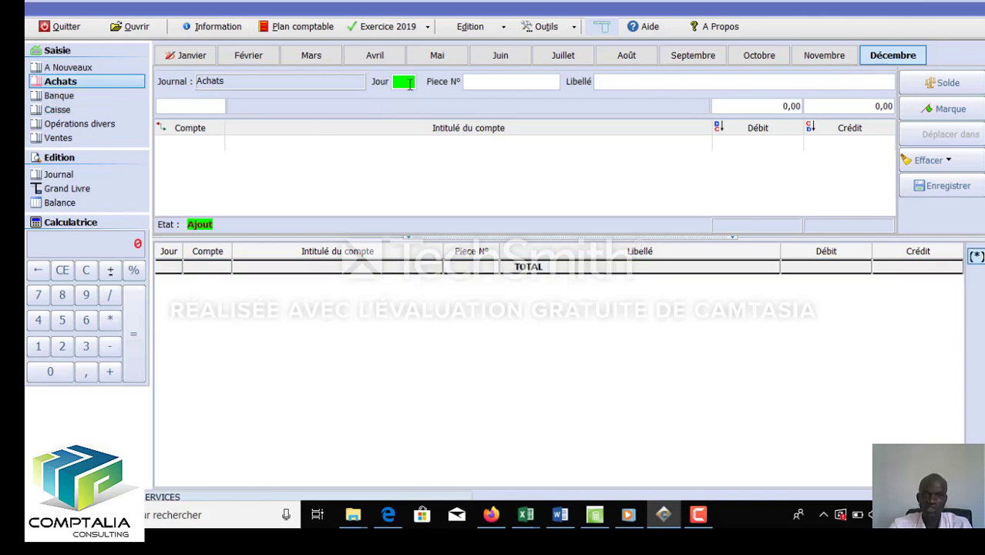
{"action": "type", "text": "11"}
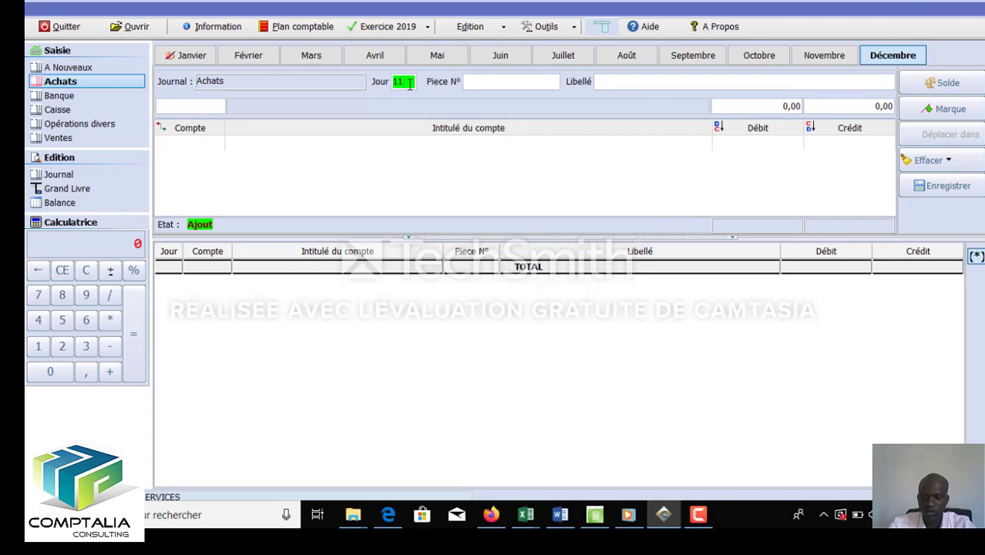
{"action": "key", "text": "Return"}
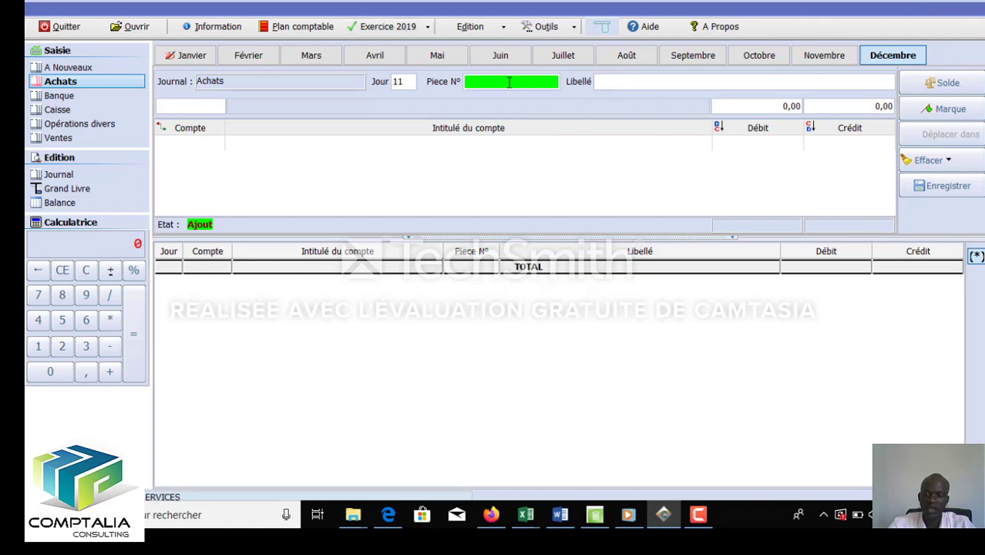
{"action": "type", "text": "002"}
{"action": "key", "text": "Return"}
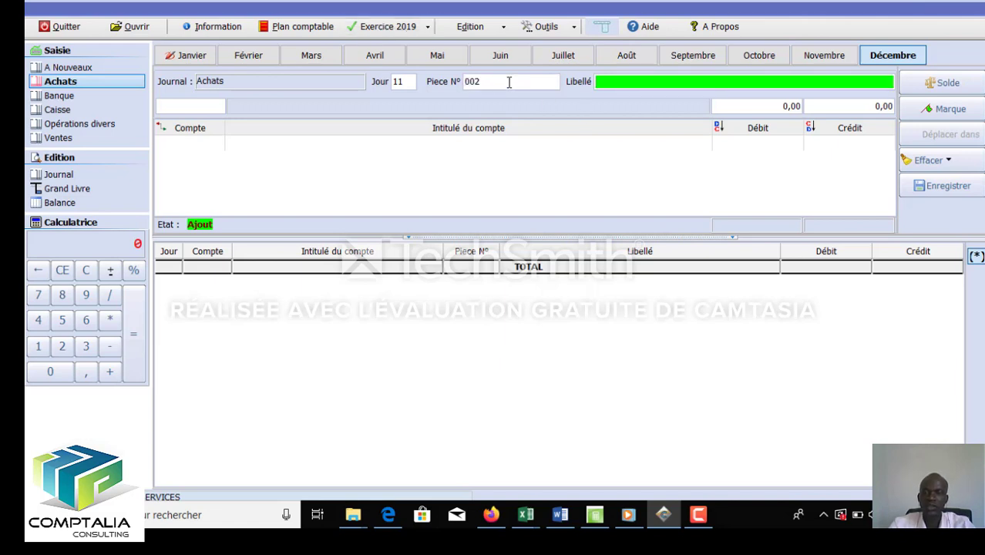
{"action": "type", "text": "ACHAT DES"}
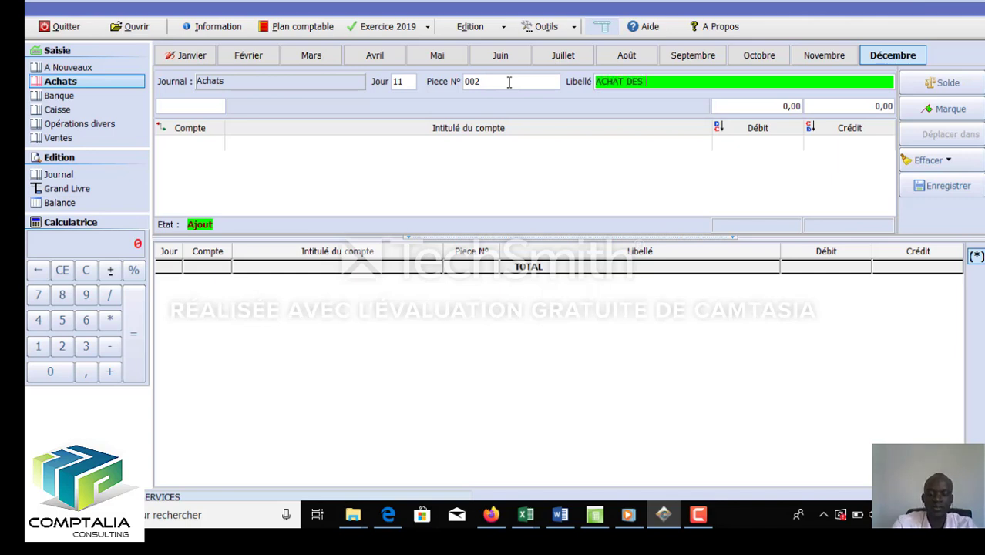
{"action": "type", "text": " MARCH"}
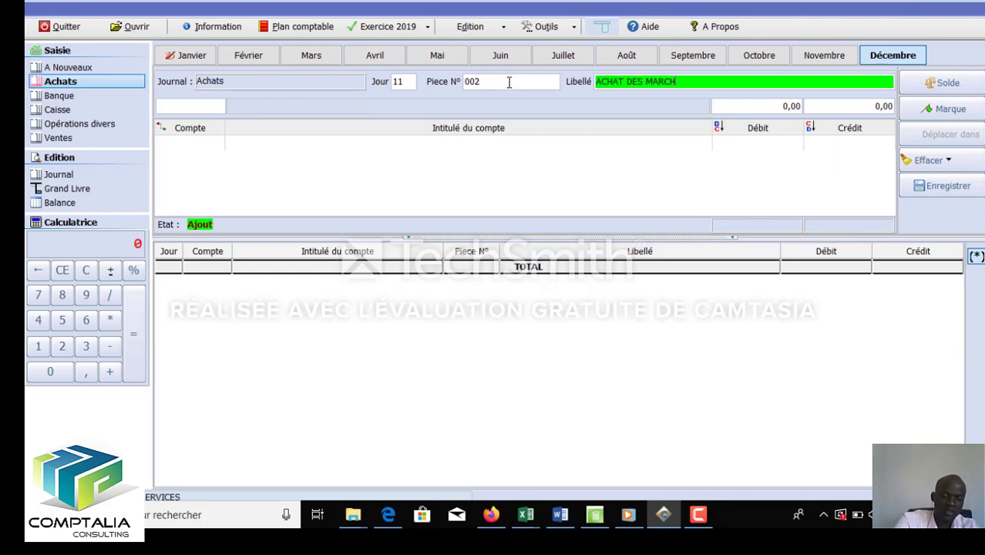
{"action": "type", "text": "ANDISES"}
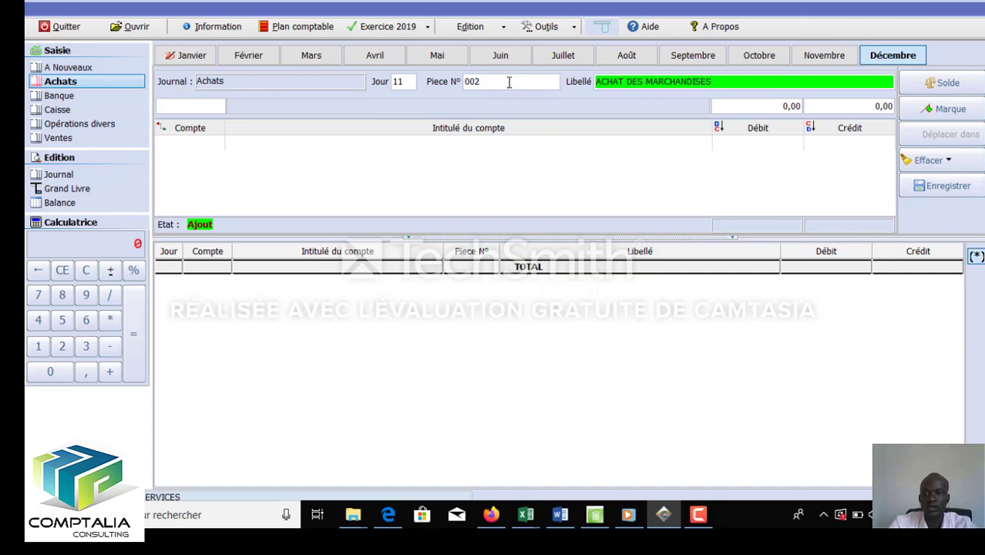
{"action": "key", "text": "Return"}
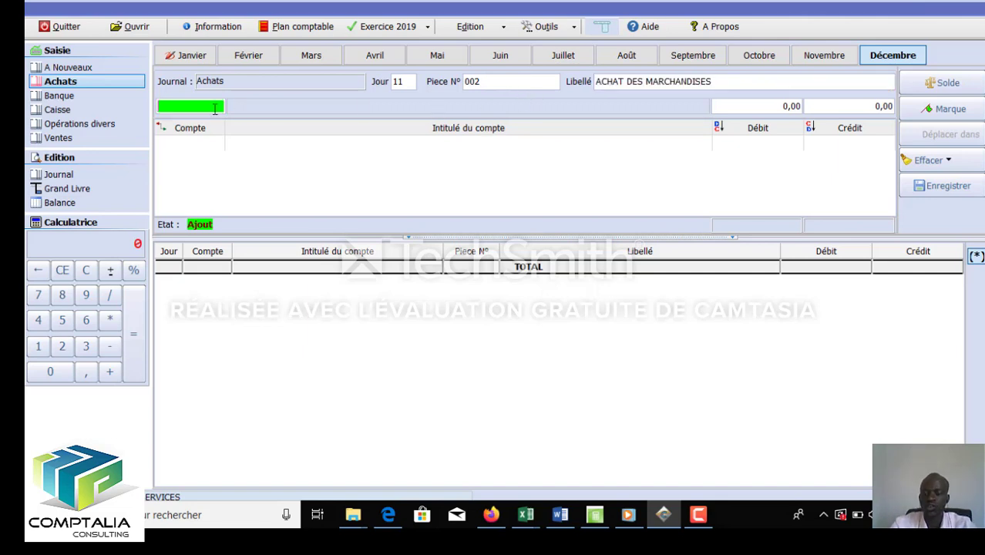
Step: Add a line to the purchase entry debiting account 601000 ACHAT MSES with 2500000
{"action": "type", "text": "601"}
{"action": "key", "text": "Return"}
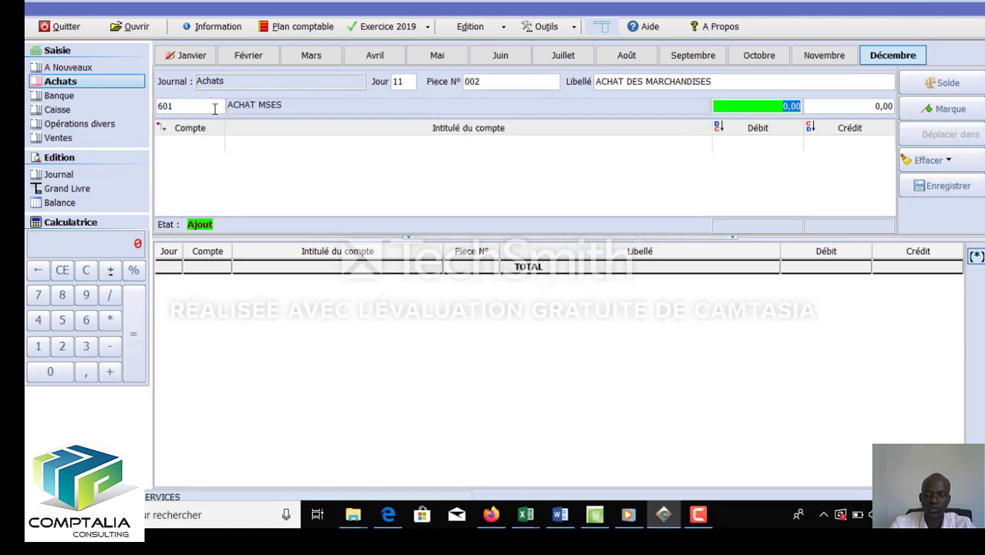
{"action": "key", "text": "BackSpace"}
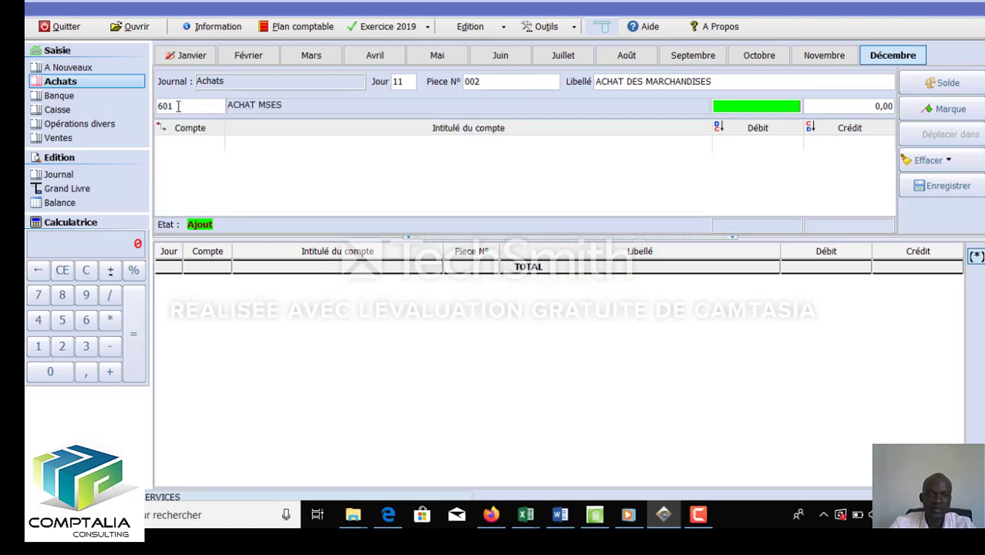
{"action": "left_click", "coordinate": [178, 106]}
{"action": "type", "text": "6"}
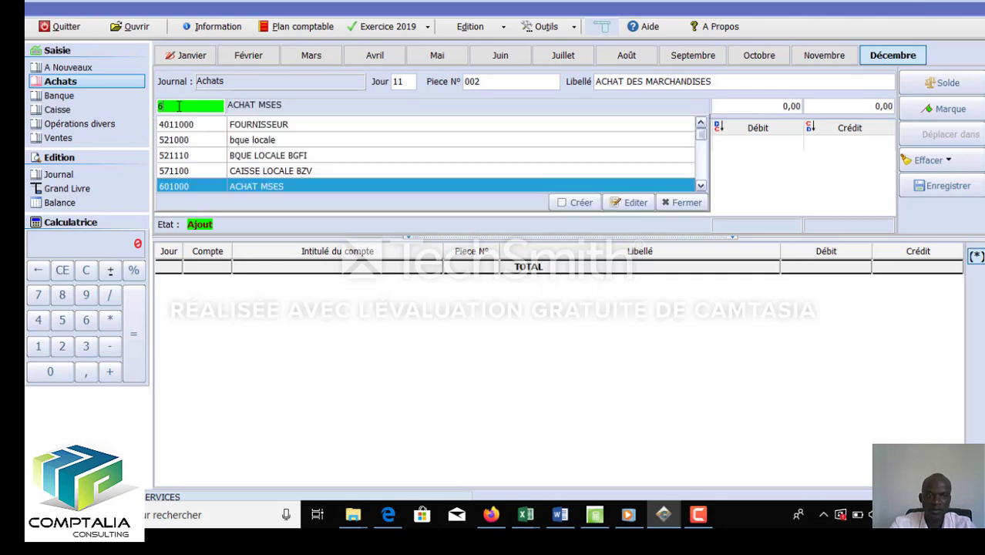
{"action": "left_click", "coordinate": [272, 187]}
{"action": "key", "text": "Return"}
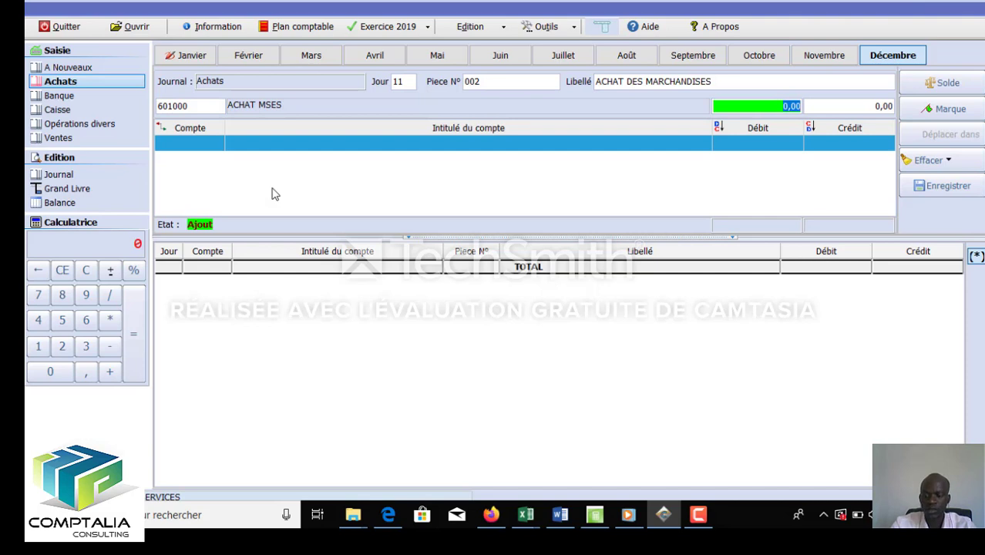
{"action": "type", "text": "2500000"}
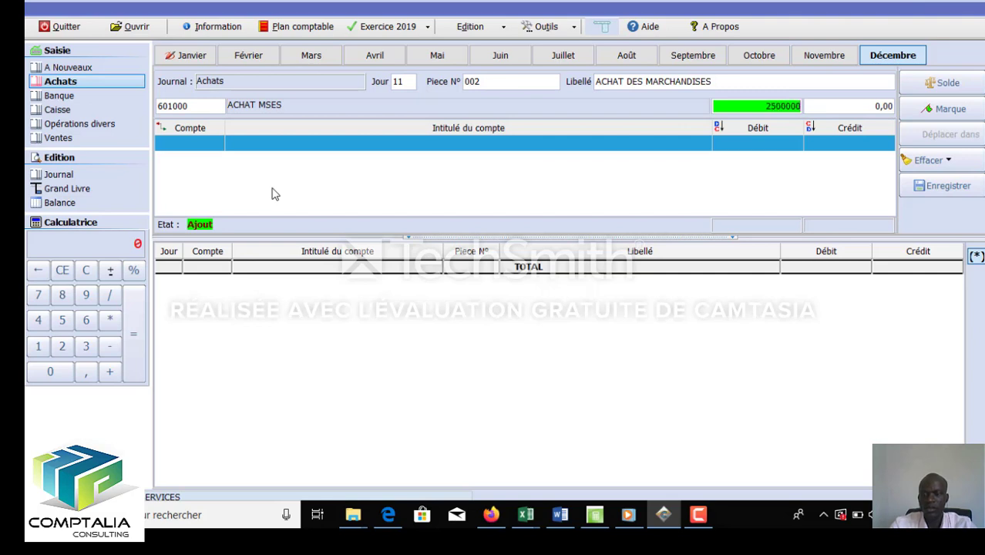
{"action": "key", "text": "Return"}
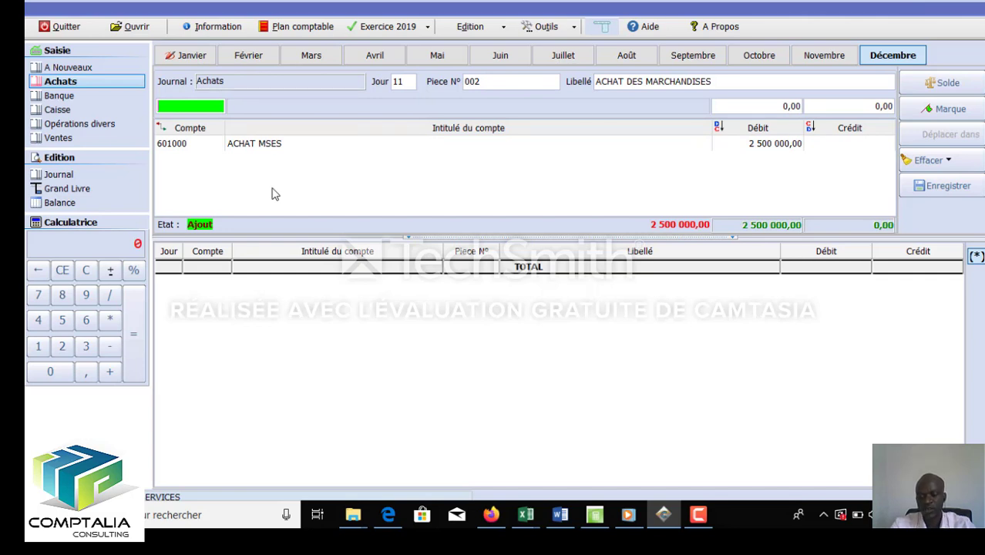
Step: Add a line crediting account 4011000 FOURNISSEUR with 2500000 and save the purchase entry
{"action": "type", "text": "4011000"}
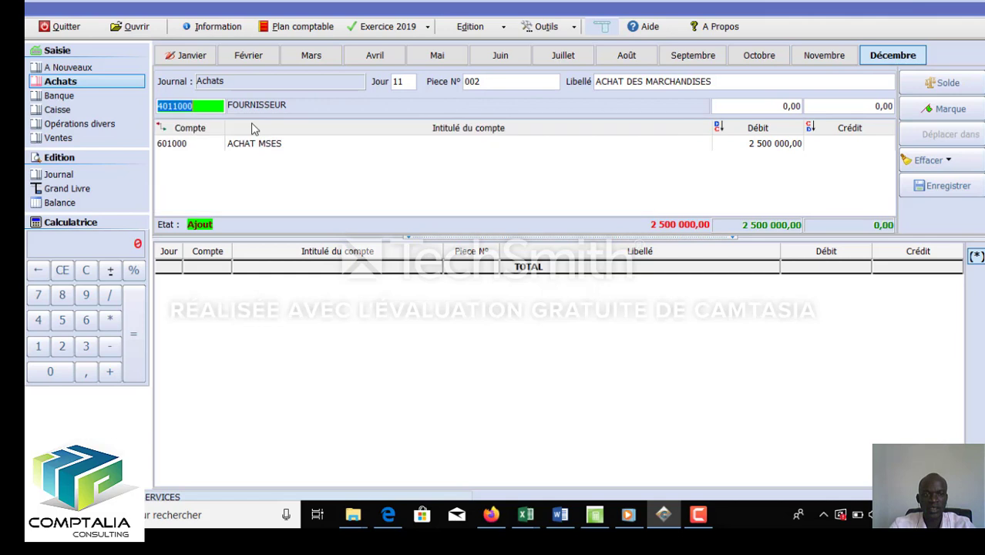
{"action": "left_click", "coordinate": [255, 127]}
{"action": "key", "text": "Return"}
{"action": "key", "text": "Return"}
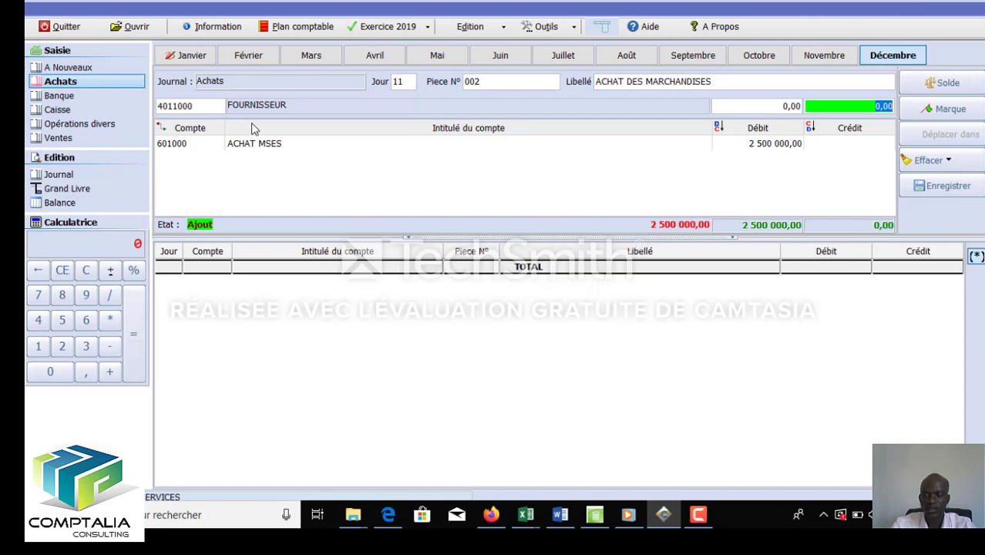
{"action": "type", "text": "2500000"}
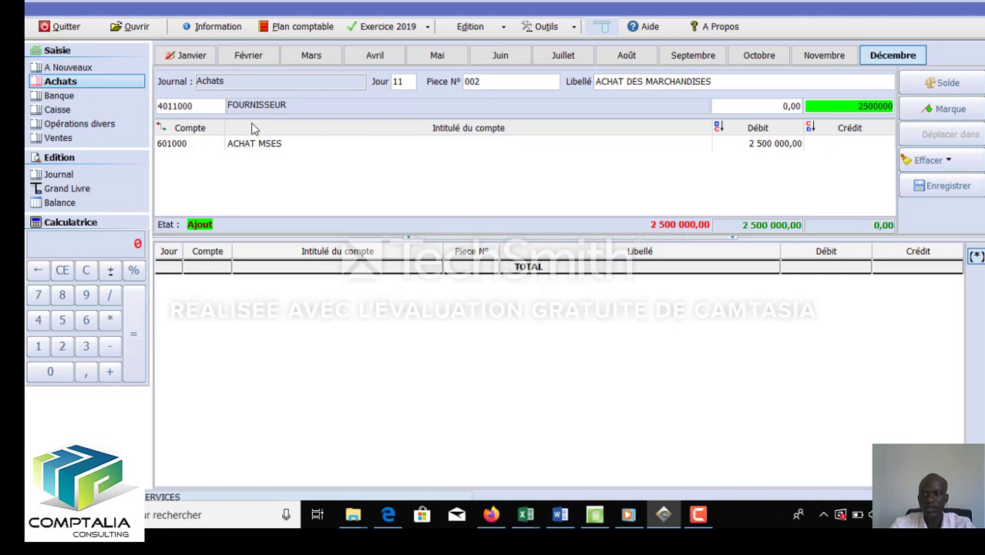
{"action": "key", "text": "Return"}
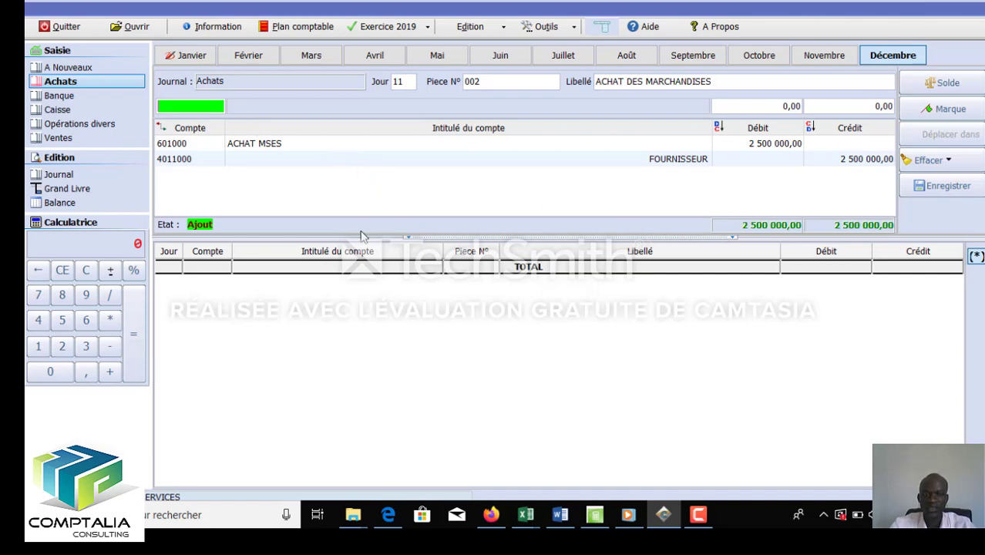
{"action": "left_click", "coordinate": [942, 192]}
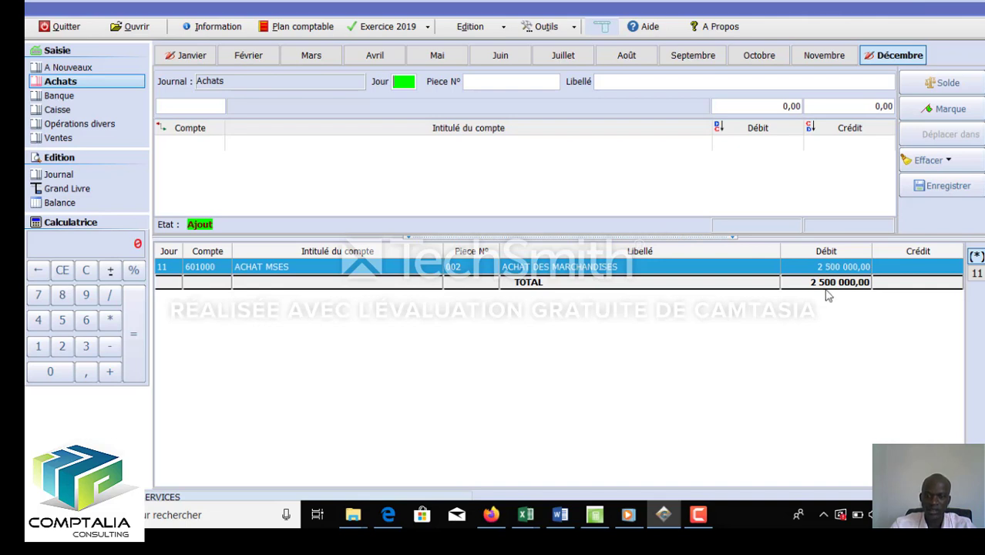
Step: Reopen the saved ACHAT DES MARCHANDISES entry, review its lines and the erase options, and save it again
{"action": "double_click", "coordinate": [556, 267]}
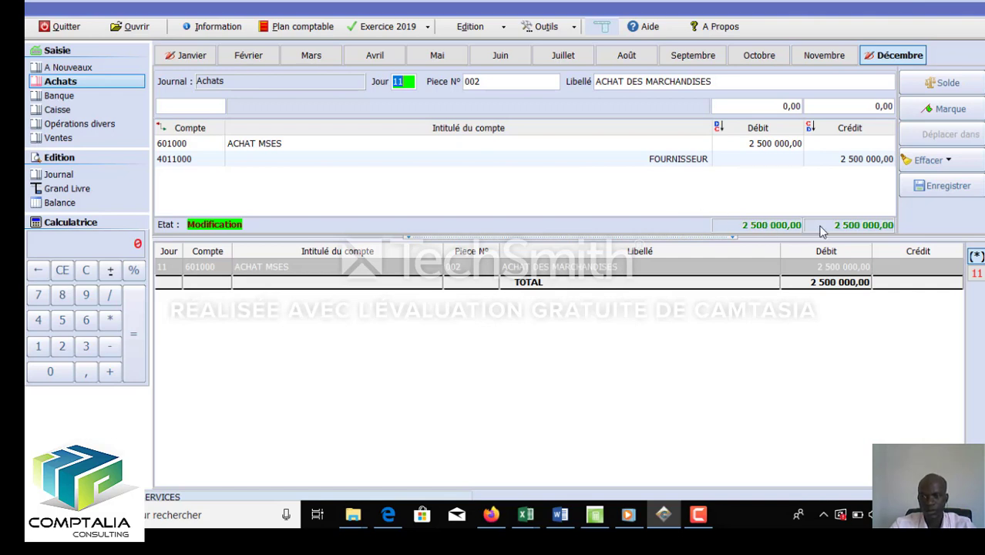
{"action": "left_click", "coordinate": [949, 162]}
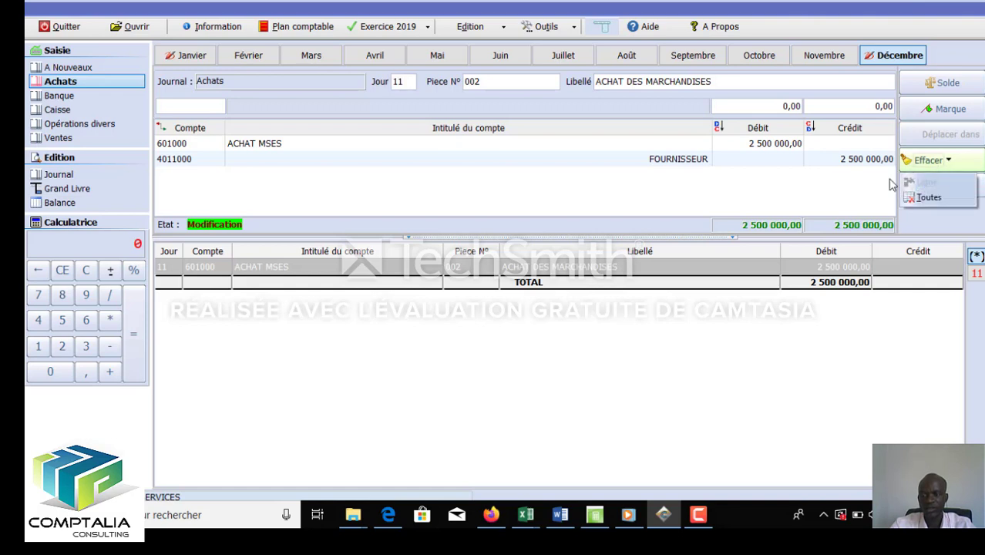
{"action": "left_click", "coordinate": [861, 195]}
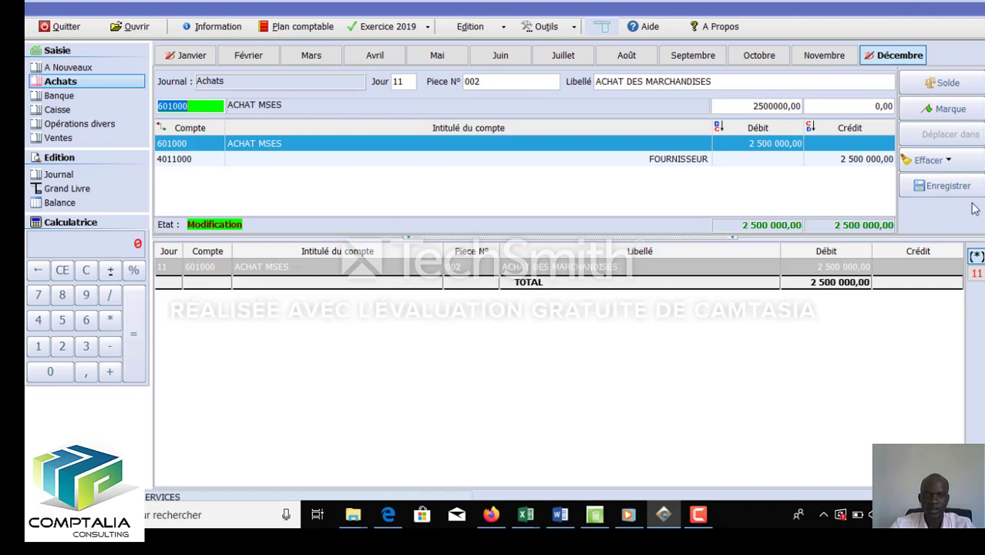
{"action": "left_click", "coordinate": [977, 260]}
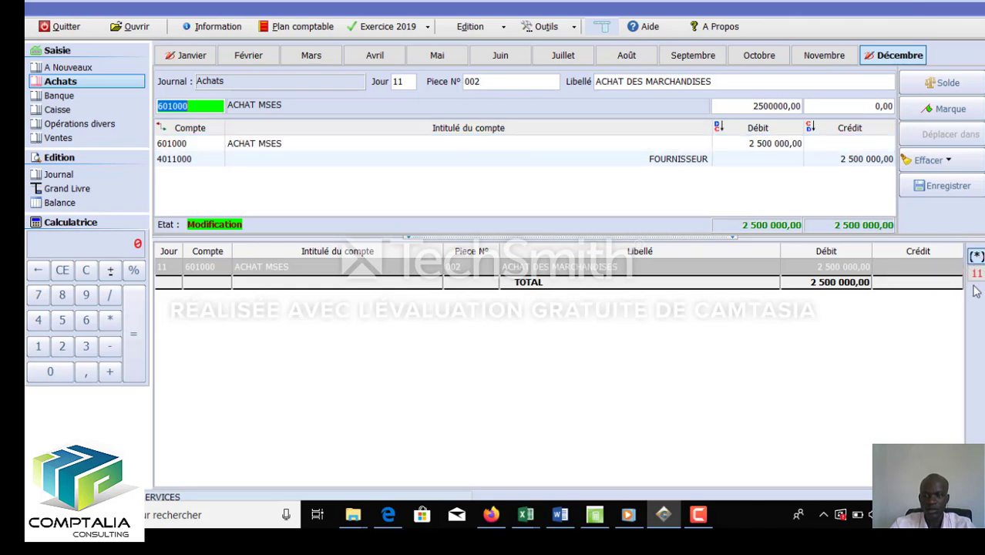
{"action": "left_click", "coordinate": [947, 186]}
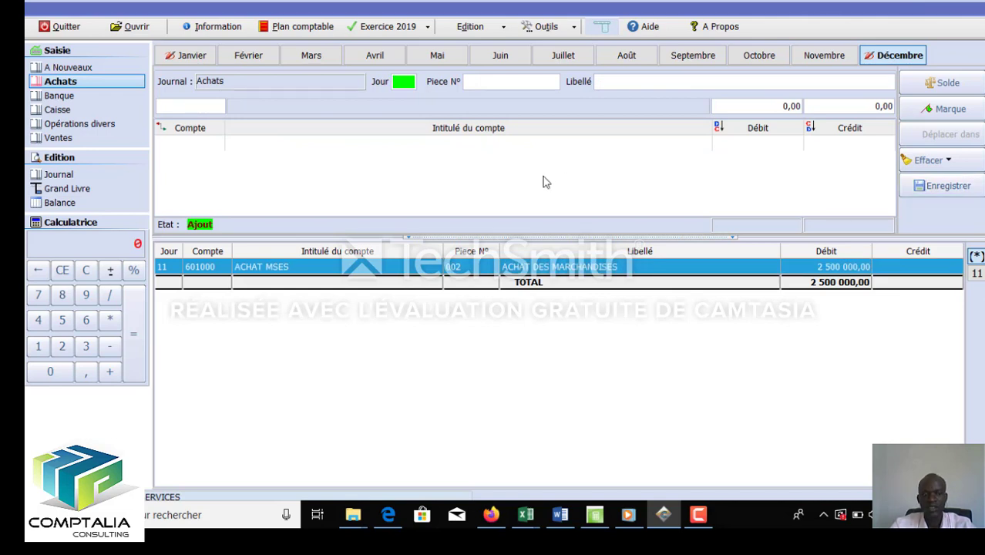
Step: Start a December entry in the Banque journal with day 10, piece number 0025 and label "RETRAIT"
{"action": "left_click", "coordinate": [59, 96]}
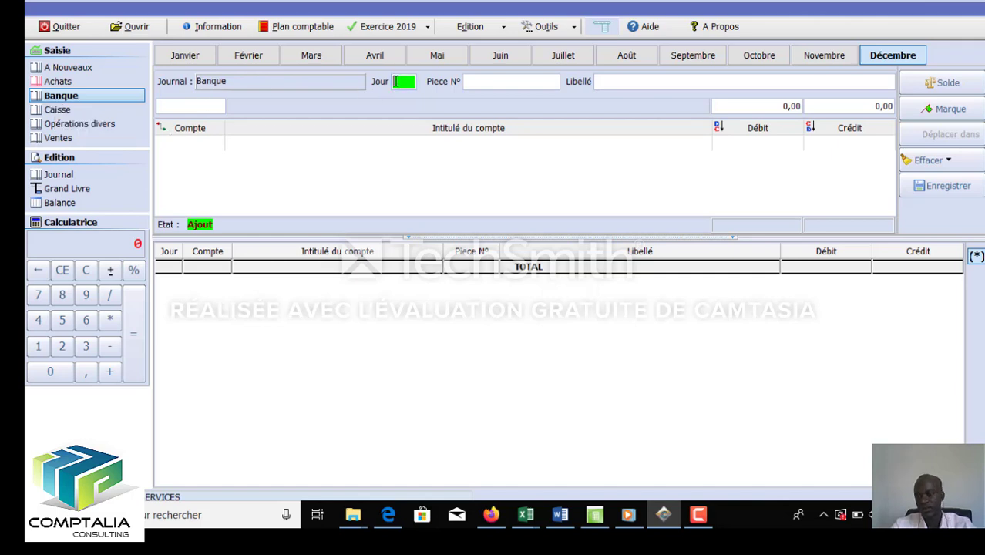
{"action": "type", "text": "10"}
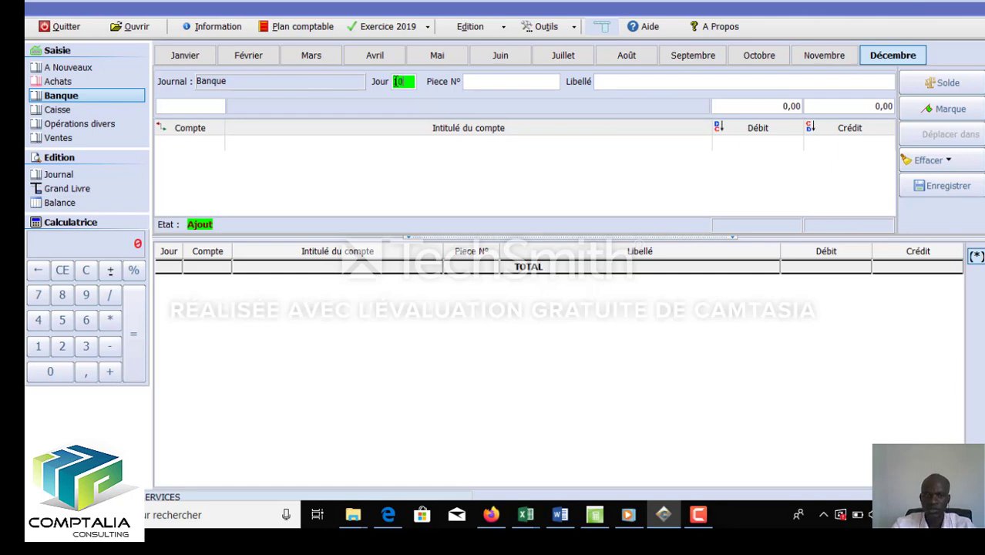
{"action": "key", "text": "Return"}
{"action": "type", "text": "0025"}
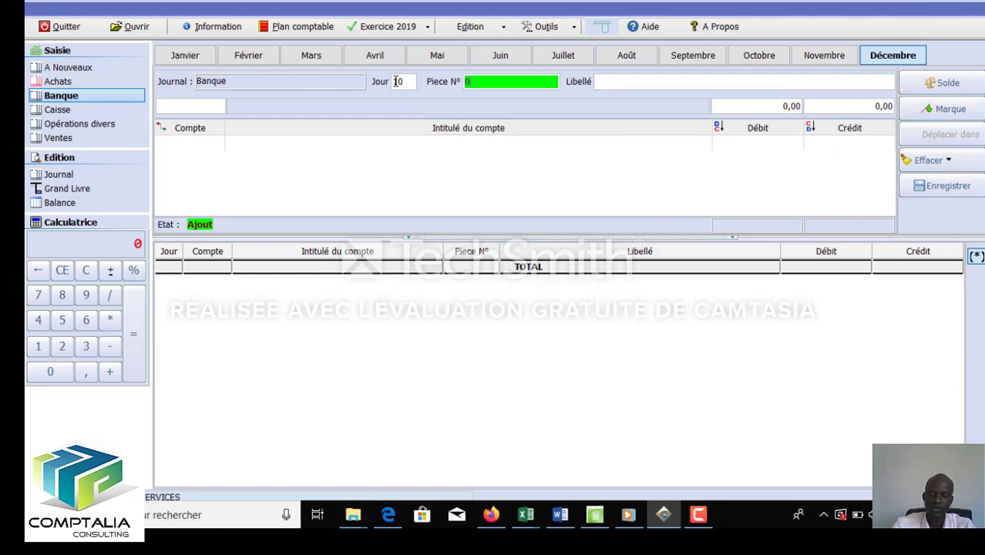
{"action": "key", "text": "Return"}
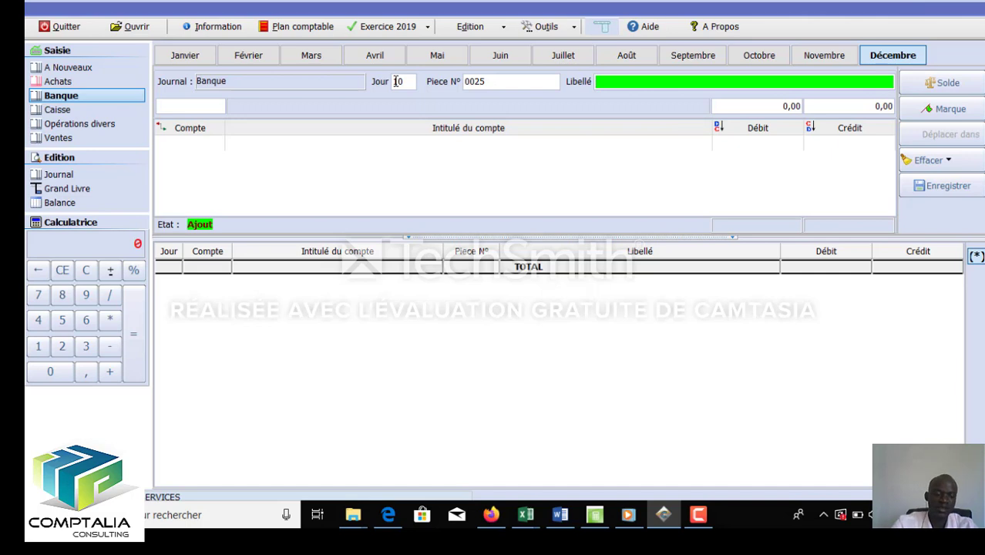
{"action": "type", "text": "RETRAIT"}
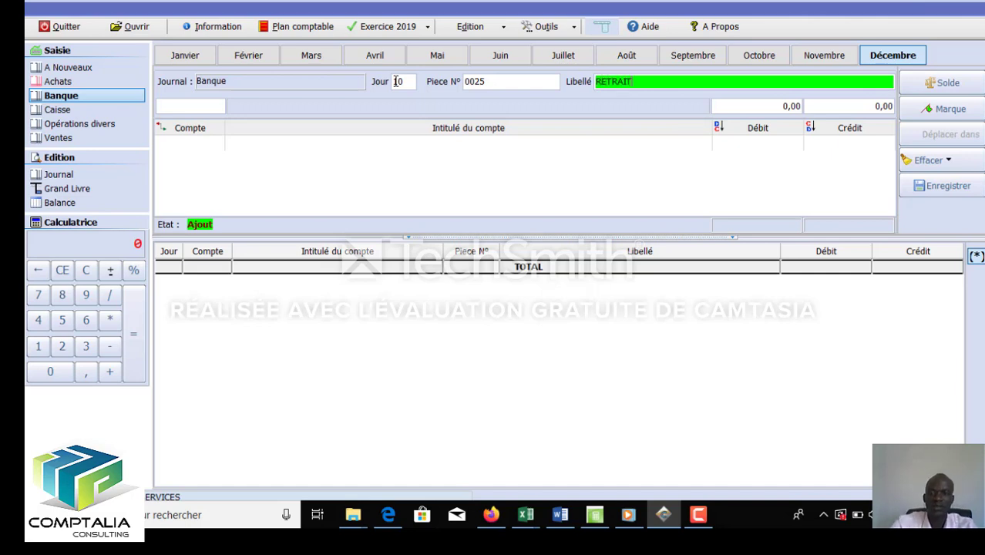
{"action": "key", "text": "Return"}
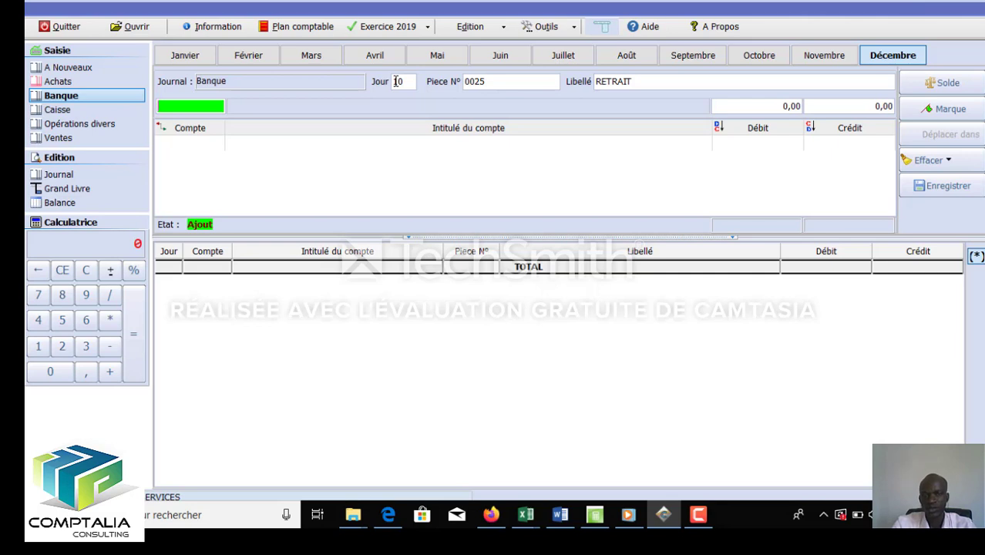
Step: Add a line to the bank entry crediting account 521110 BQUE LOCALE BGFI with 1200000
{"action": "type", "text": "52"}
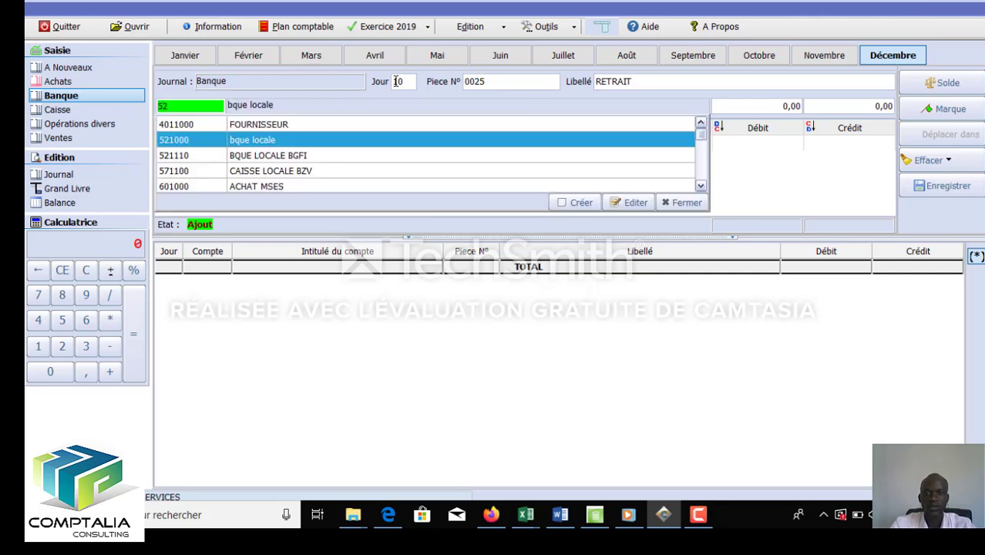
{"action": "left_click", "coordinate": [276, 161]}
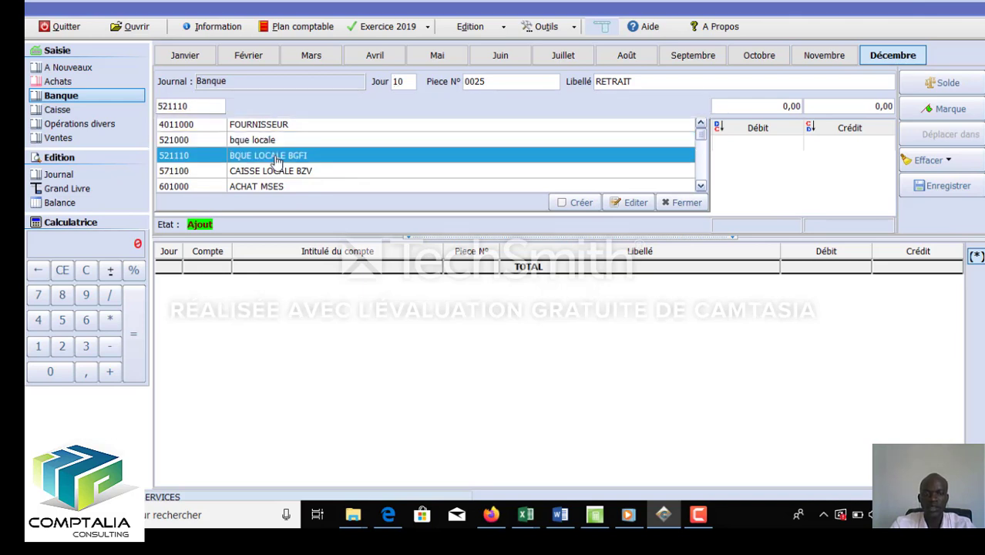
{"action": "key", "text": "Return"}
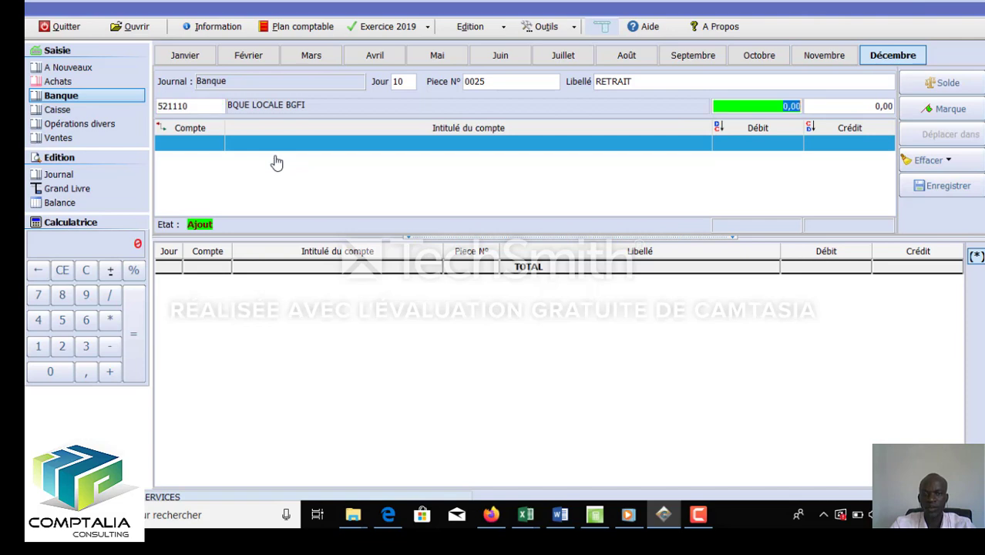
{"action": "key", "text": "Return"}
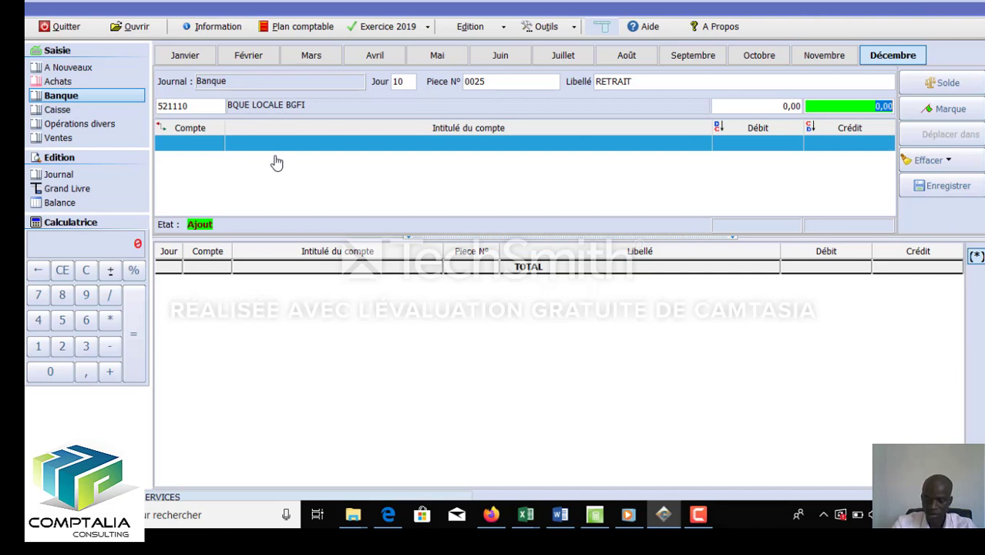
{"action": "type", "text": "1200000"}
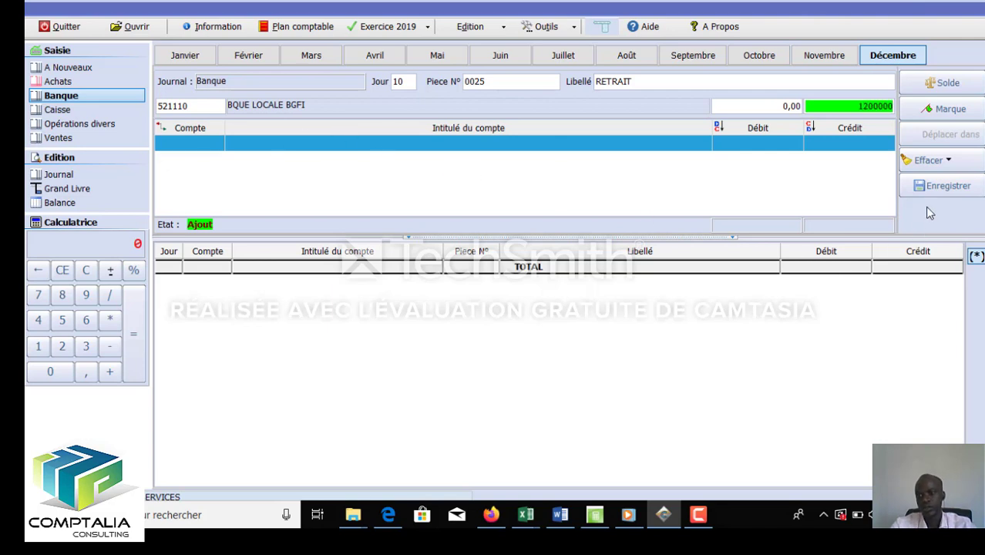
{"action": "key", "text": "Return"}
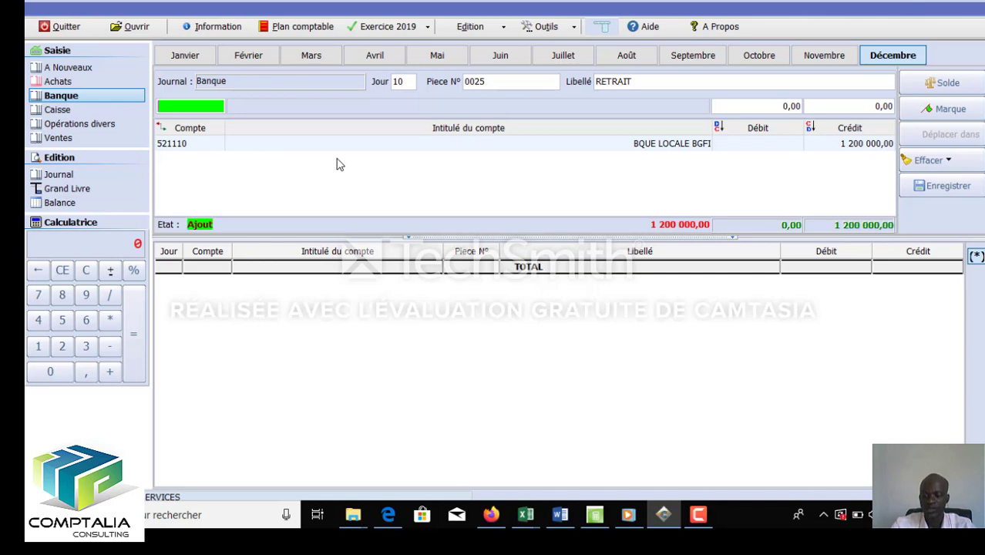
{"action": "type", "text": "585"}
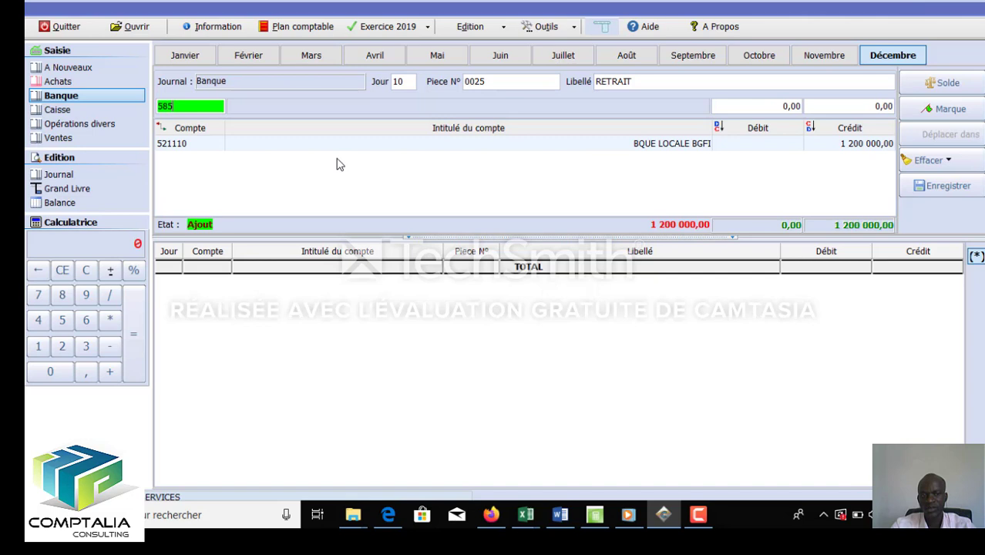
{"action": "key", "text": "BackSpace"}
{"action": "key", "text": "BackSpace"}
{"action": "key", "text": "BackSpace"}
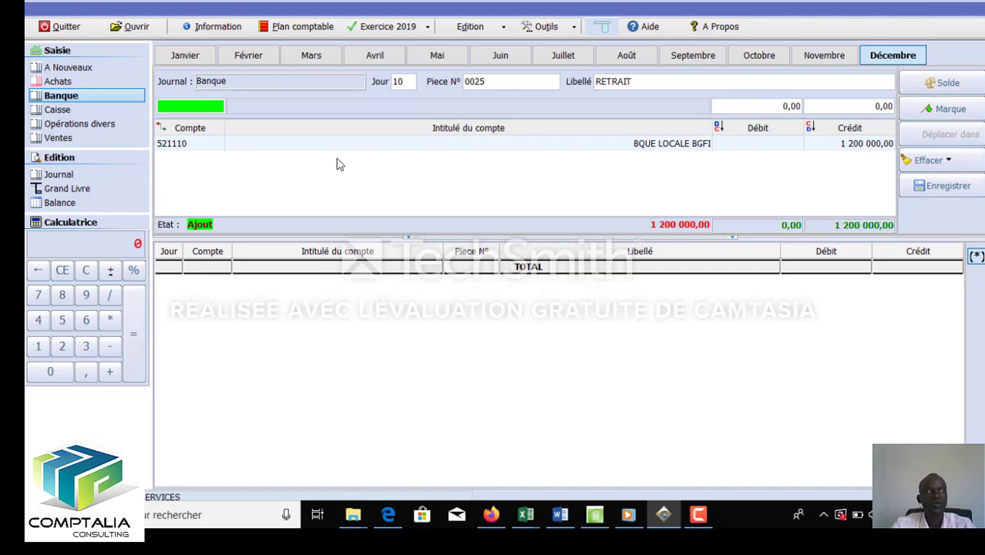
Step: Balance the bank entry with a debit line on account 4011000 FOURNISSEUR using Solde, and save the entry
{"action": "type", "text": "40"}
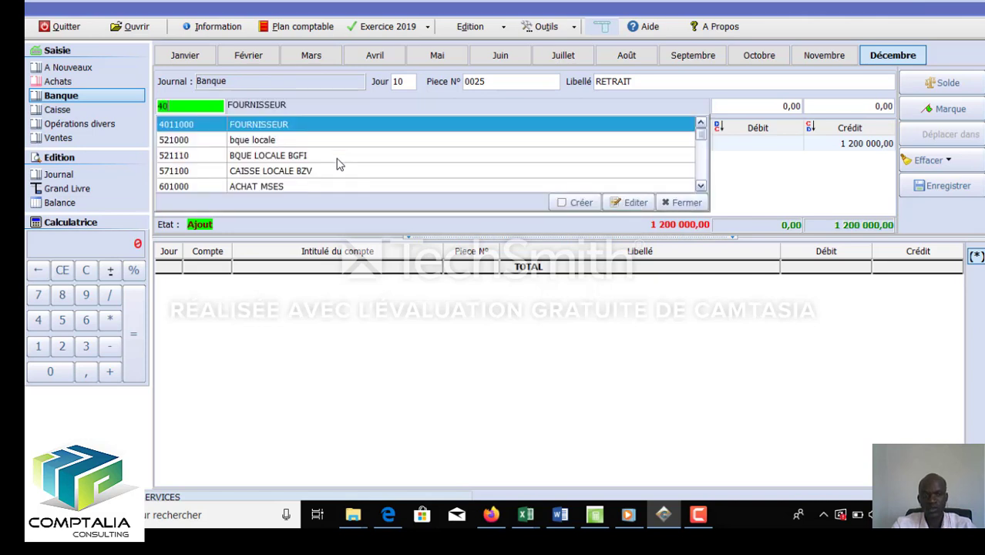
{"action": "left_click", "coordinate": [295, 129]}
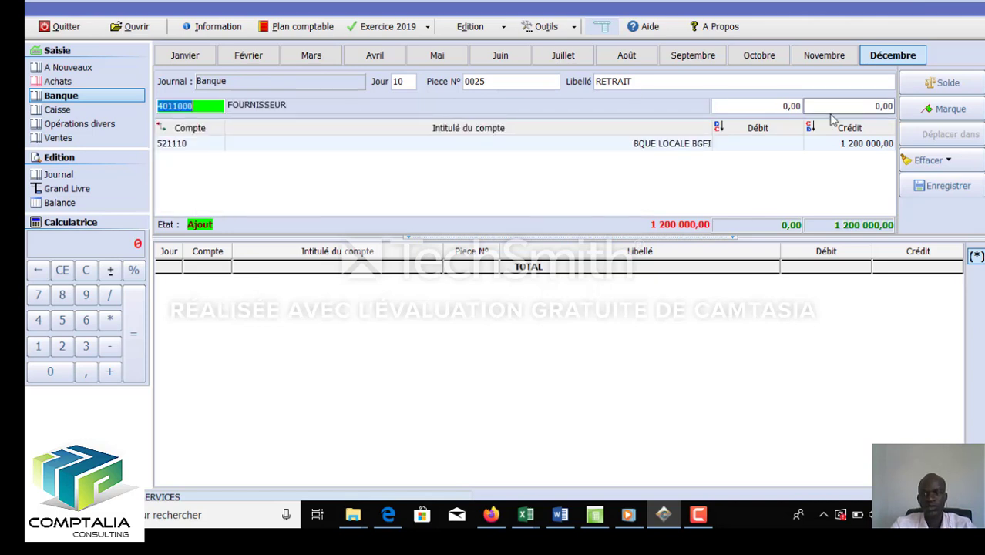
{"action": "left_click", "coordinate": [941, 83]}
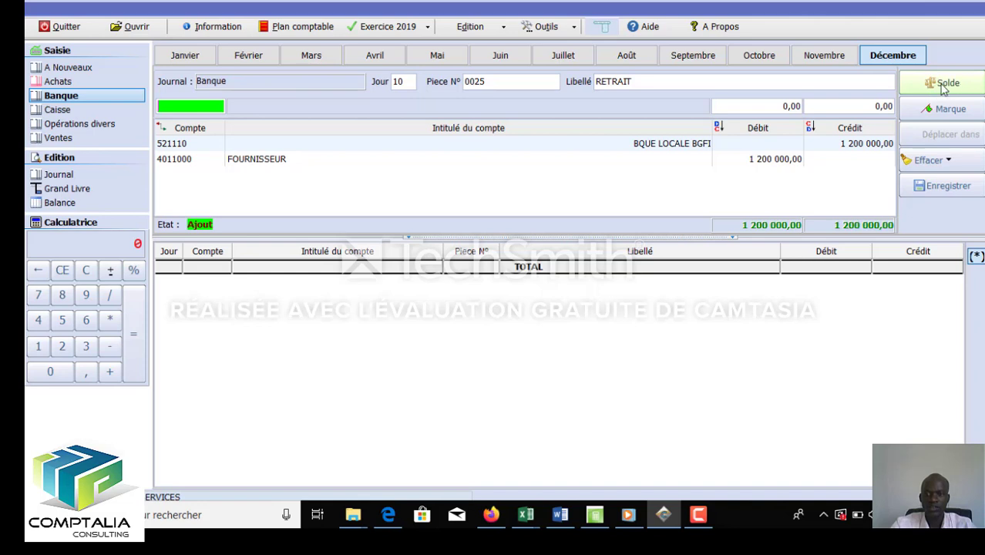
{"action": "left_click", "coordinate": [951, 188]}
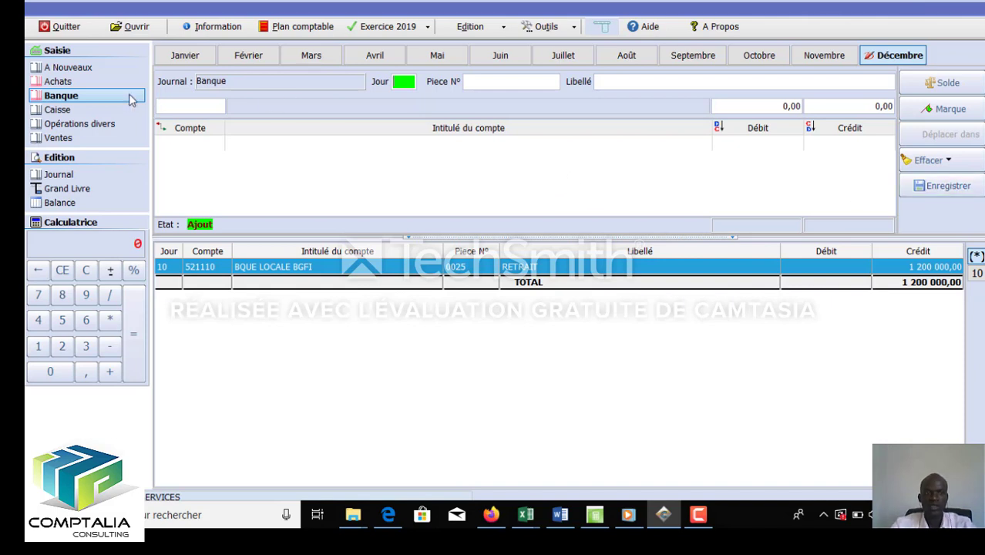
Step: Preview the Banque journal report for 01/01 to 31/12/2019, look through the page and close it
{"action": "left_click", "coordinate": [64, 174]}
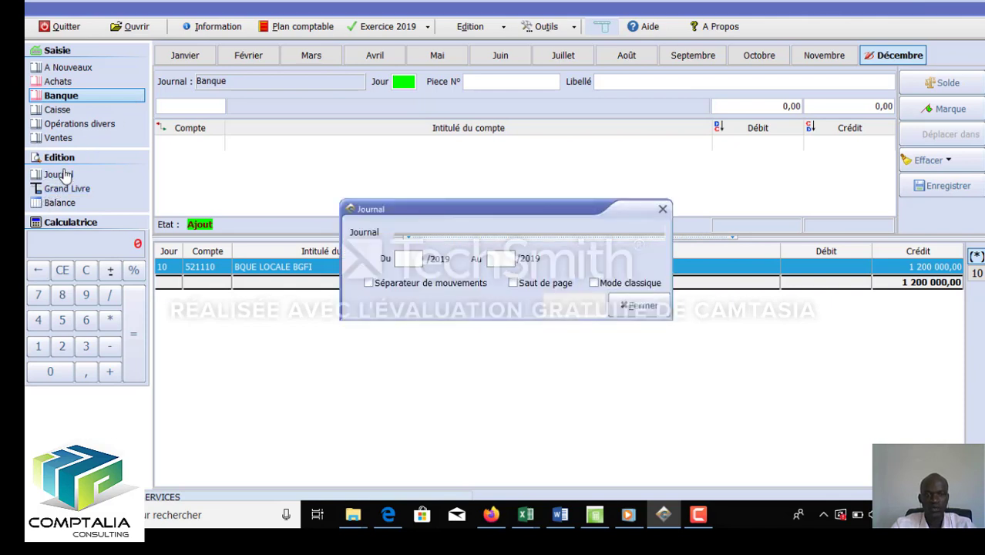
{"action": "left_click", "coordinate": [662, 208]}
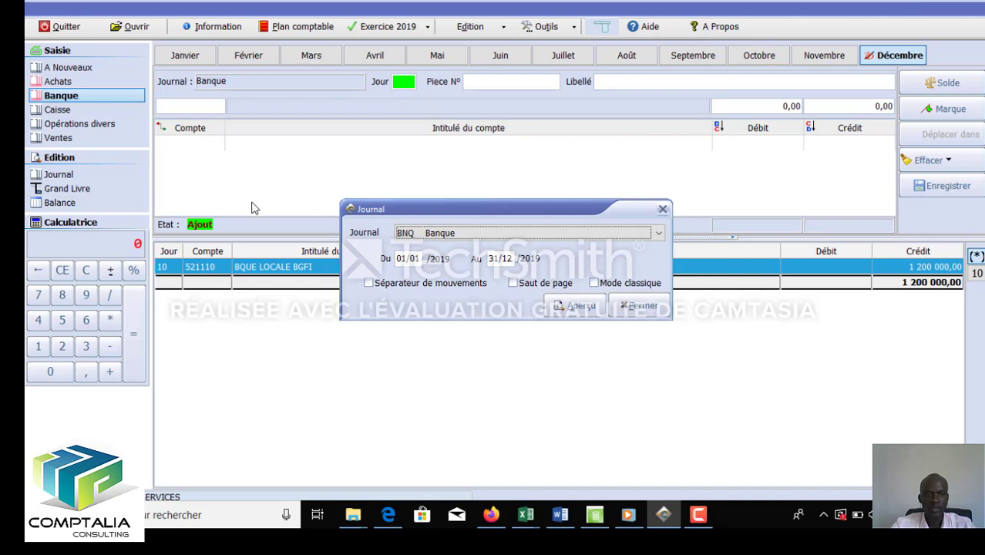
{"action": "left_click", "coordinate": [60, 178]}
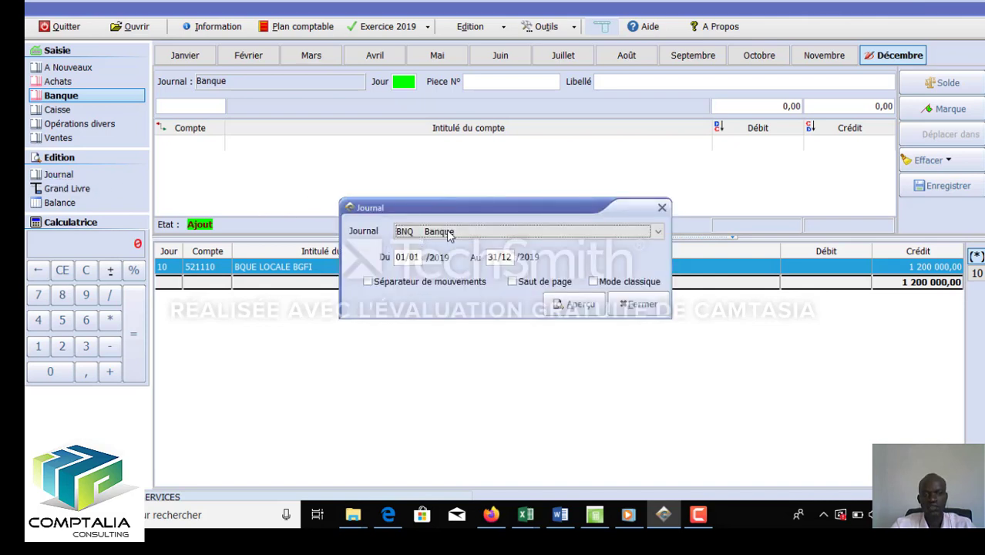
{"action": "left_click", "coordinate": [475, 234]}
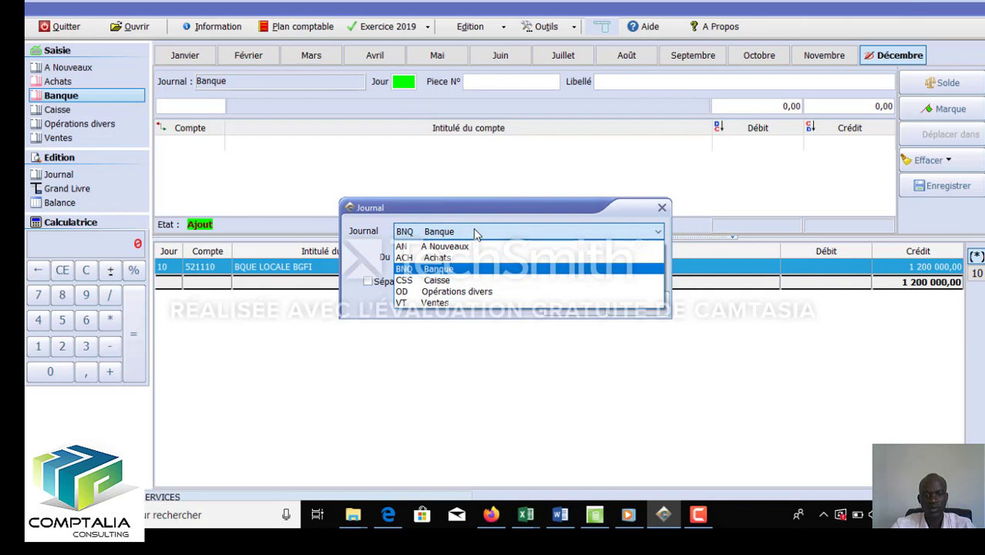
{"action": "left_click", "coordinate": [458, 273]}
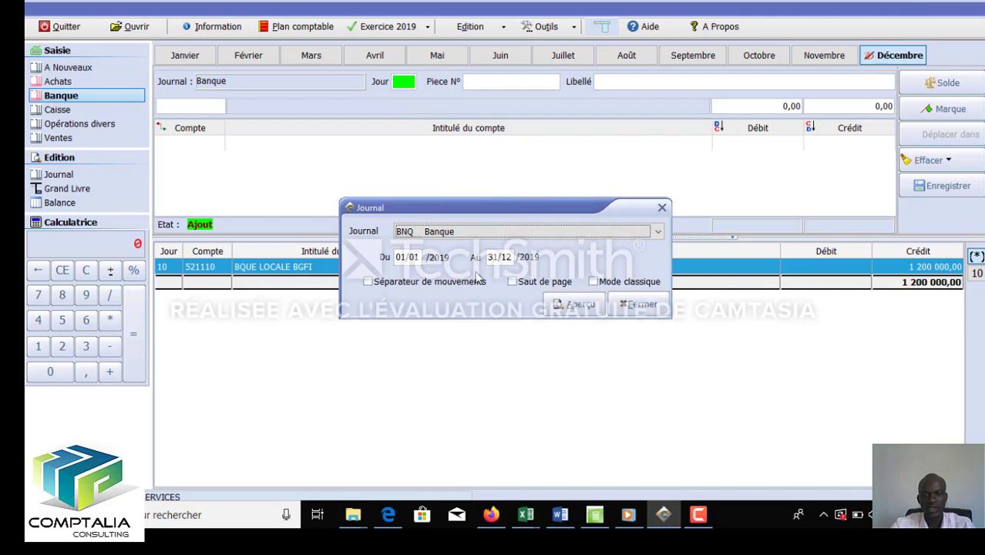
{"action": "left_click", "coordinate": [572, 306]}
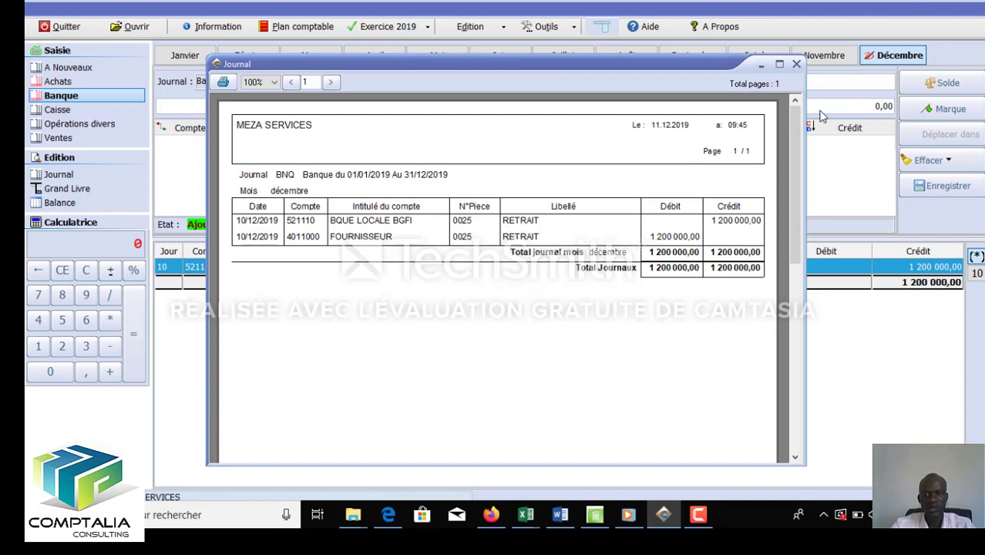
{"action": "scroll", "coordinate": [787, 342], "scroll_direction": "down", "scroll_amount": 5}
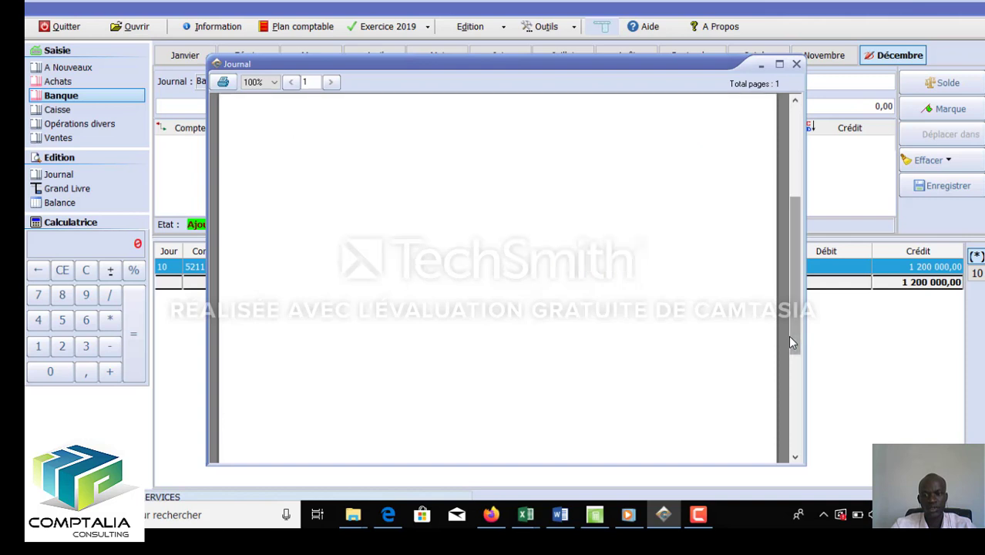
{"action": "left_click", "coordinate": [797, 65]}
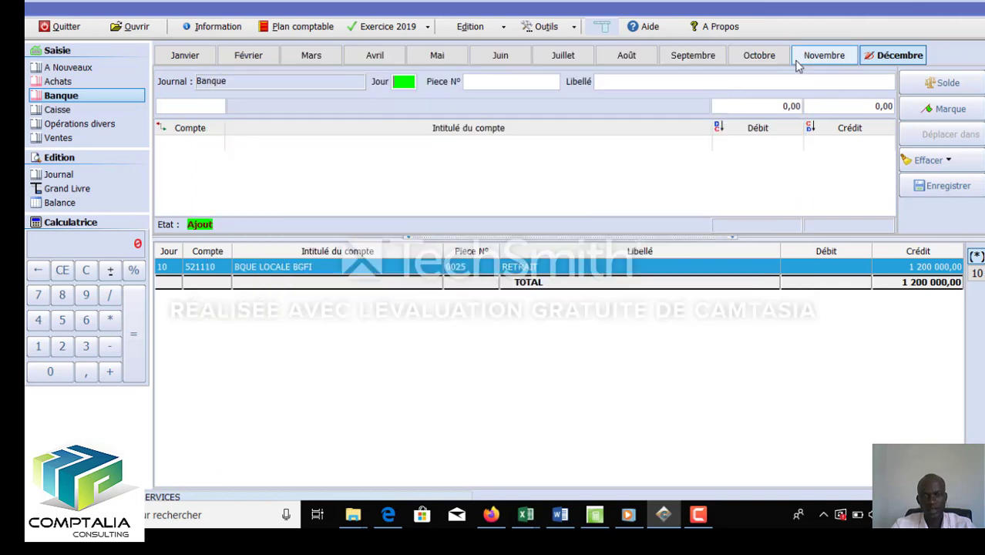
Step: Preview the Achats journal report for 01/01 to 31/12/2019, examine its January and December entries and close it
{"action": "left_click", "coordinate": [41, 175]}
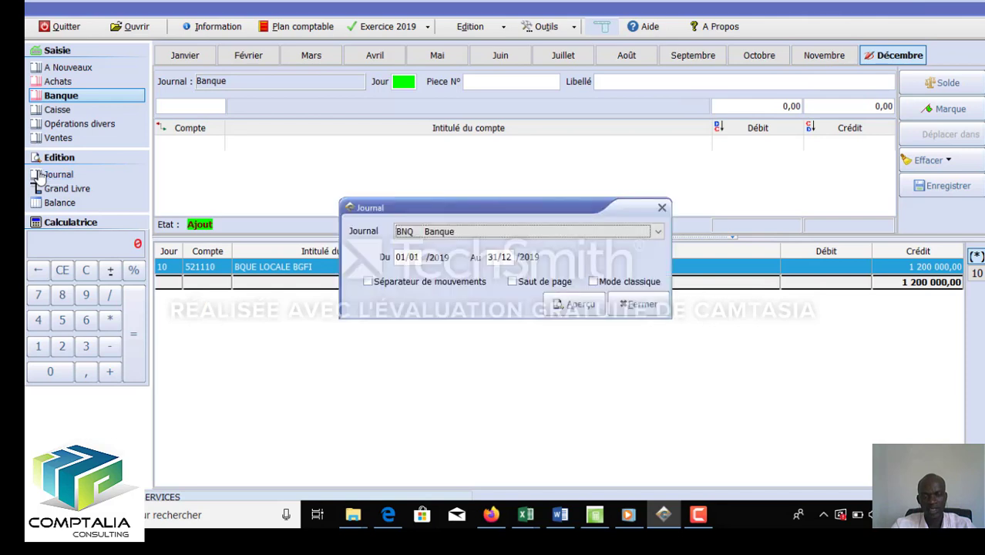
{"action": "left_click", "coordinate": [543, 234]}
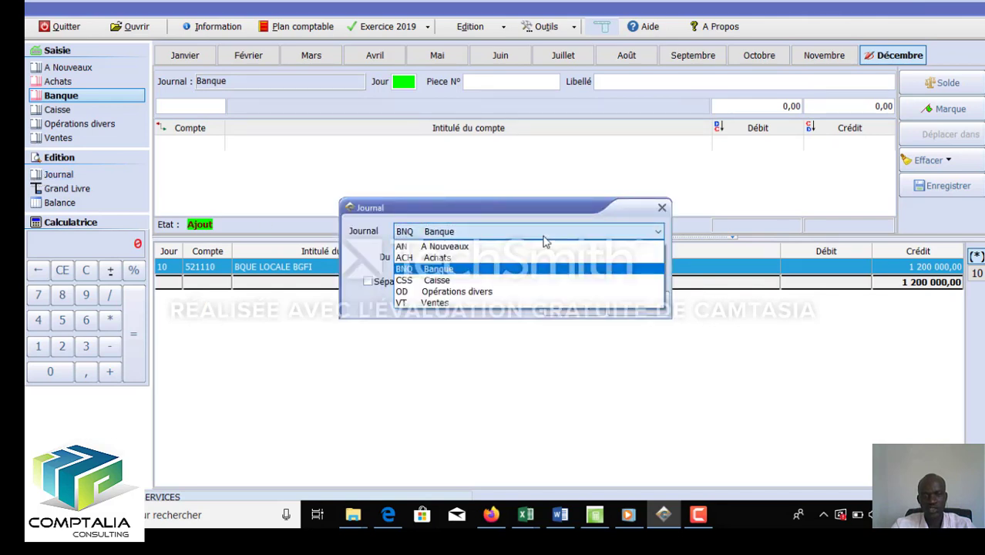
{"action": "left_click", "coordinate": [479, 259]}
{"action": "left_click", "coordinate": [572, 309]}
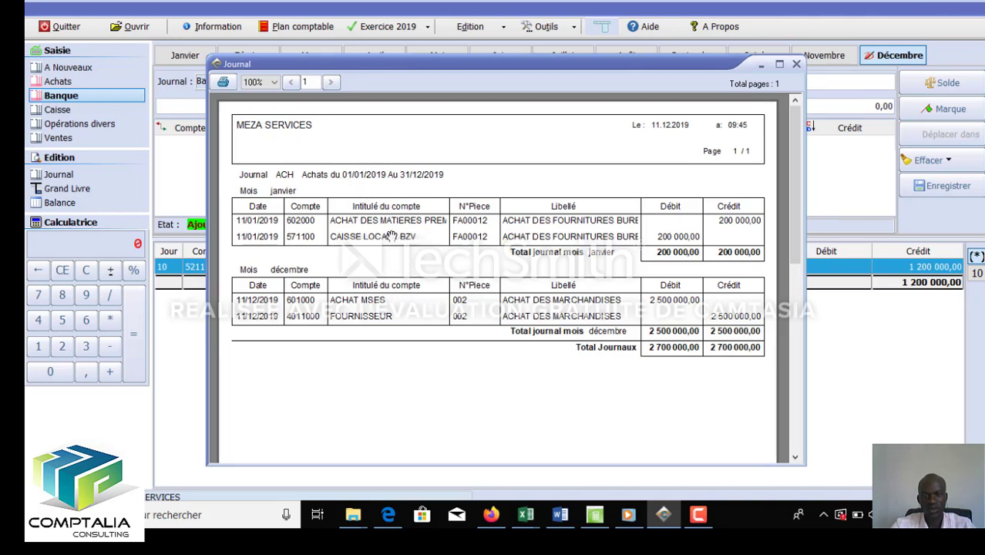
{"action": "left_click", "coordinate": [797, 65]}
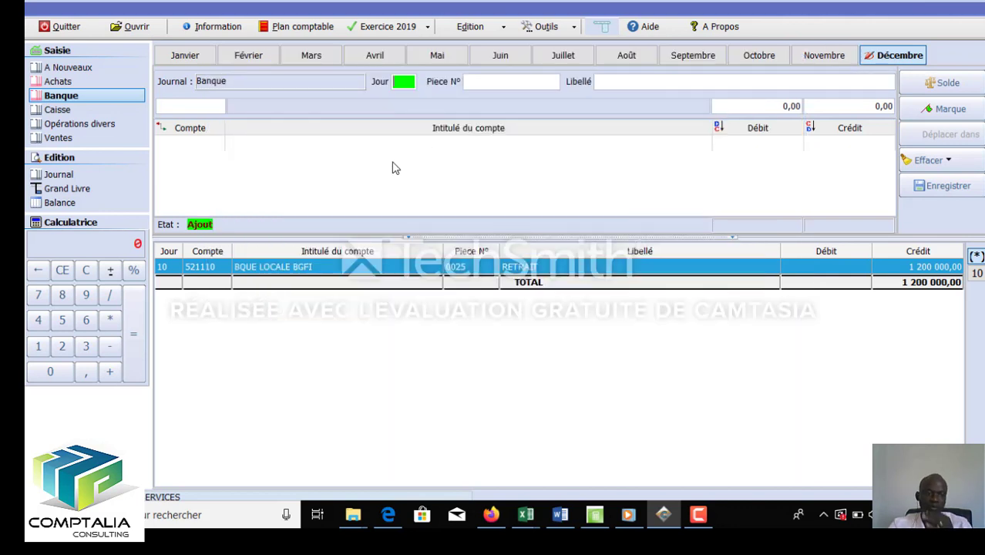
Step: Preview the Balance report for 01/01/2019 to 31/12/2019, look through the page from end to start and close it
{"action": "left_click", "coordinate": [59, 203]}
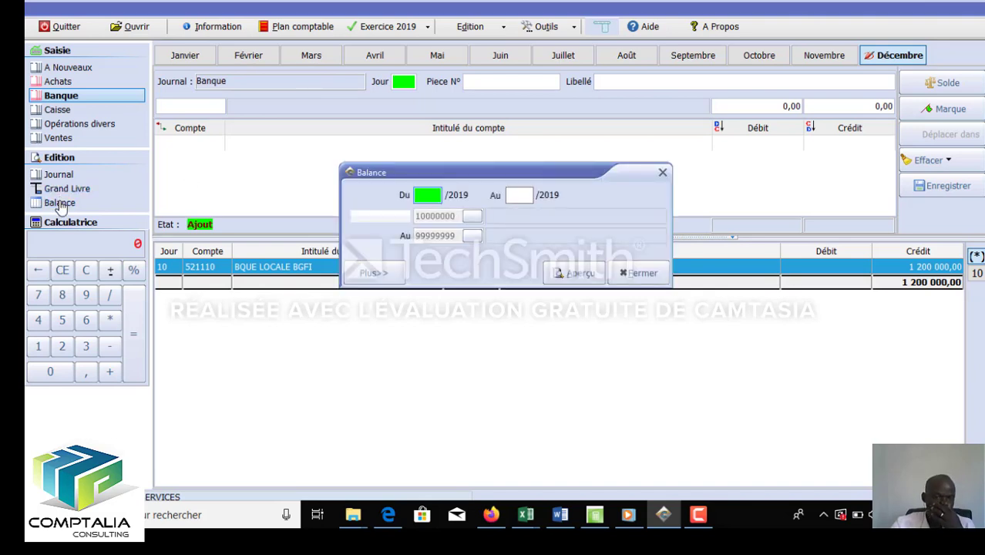
{"action": "left_click", "coordinate": [574, 274]}
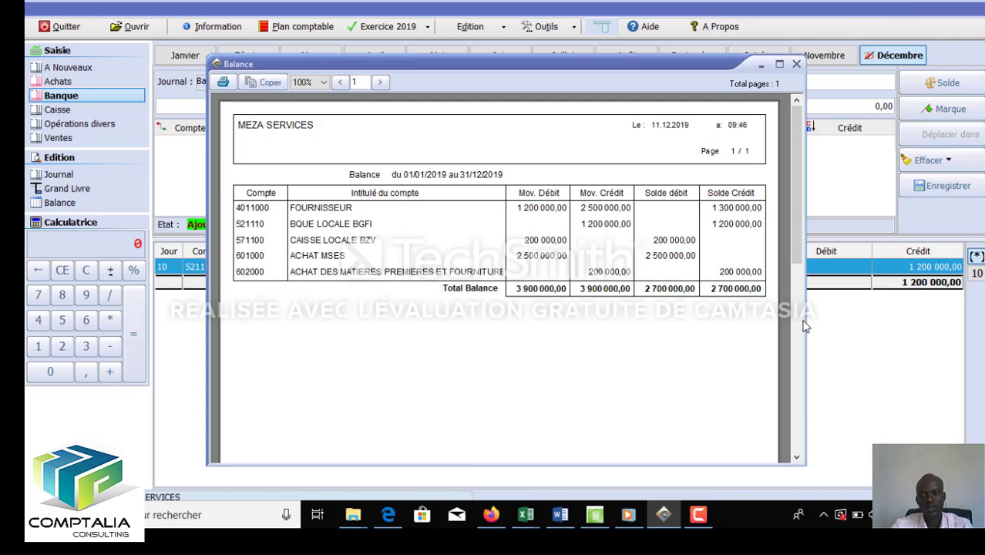
{"action": "left_click", "coordinate": [796, 341]}
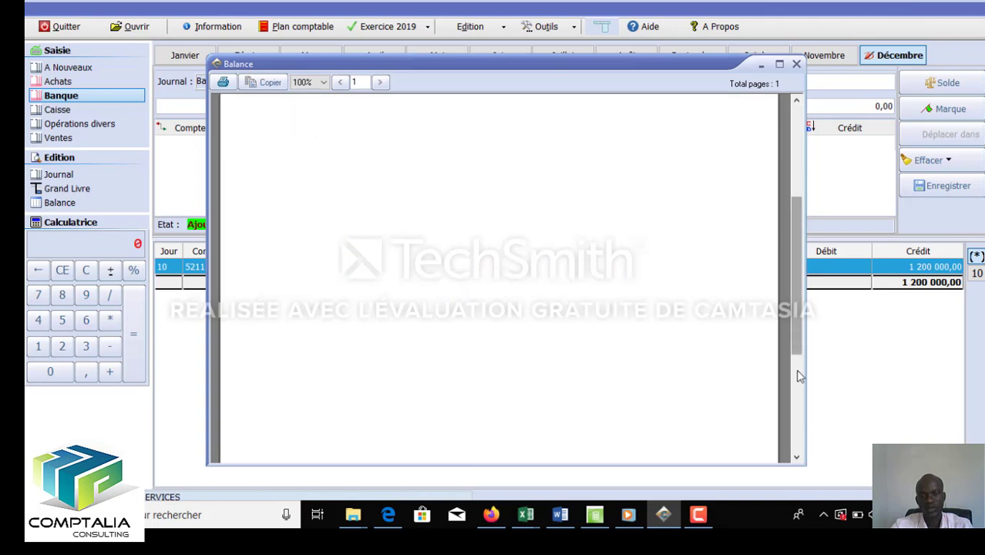
{"action": "left_click_drag", "start_coordinate": [795, 370], "coordinate": [794, 149]}
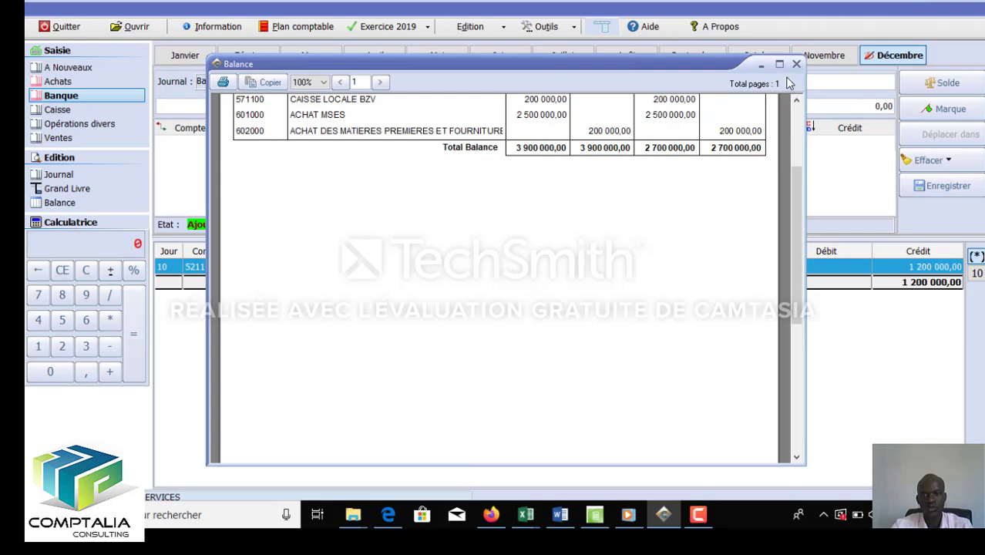
{"action": "left_click", "coordinate": [795, 102]}
{"action": "scroll", "coordinate": [795, 103], "scroll_direction": "up", "scroll_amount": 5}
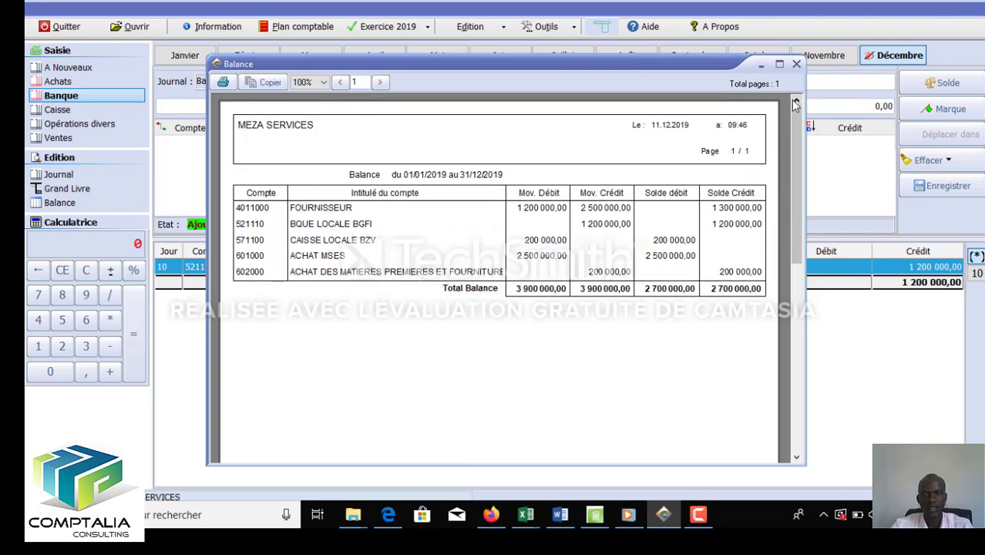
{"action": "left_click", "coordinate": [797, 64]}
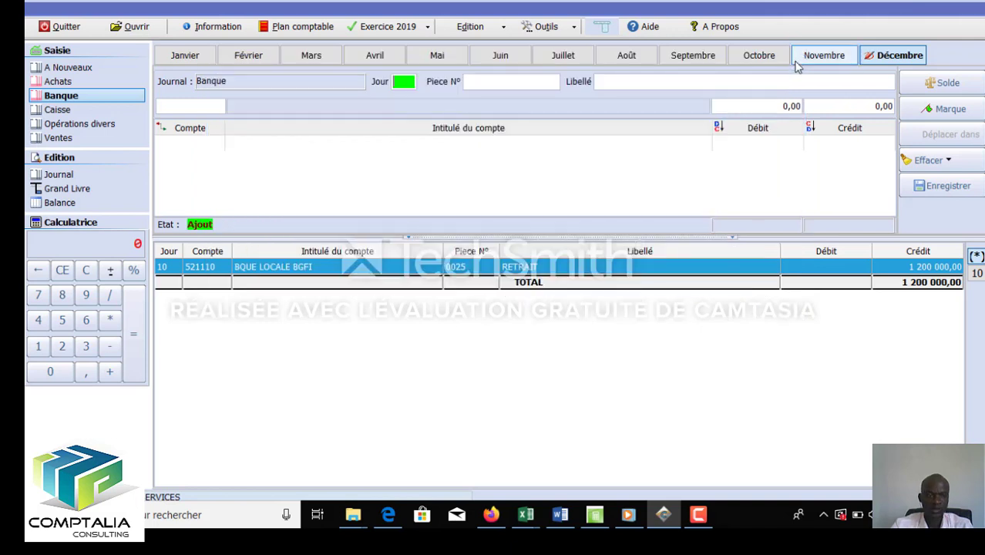
Step: Open the Grand Livre report settings and close them without generating a preview
{"action": "left_click", "coordinate": [81, 188]}
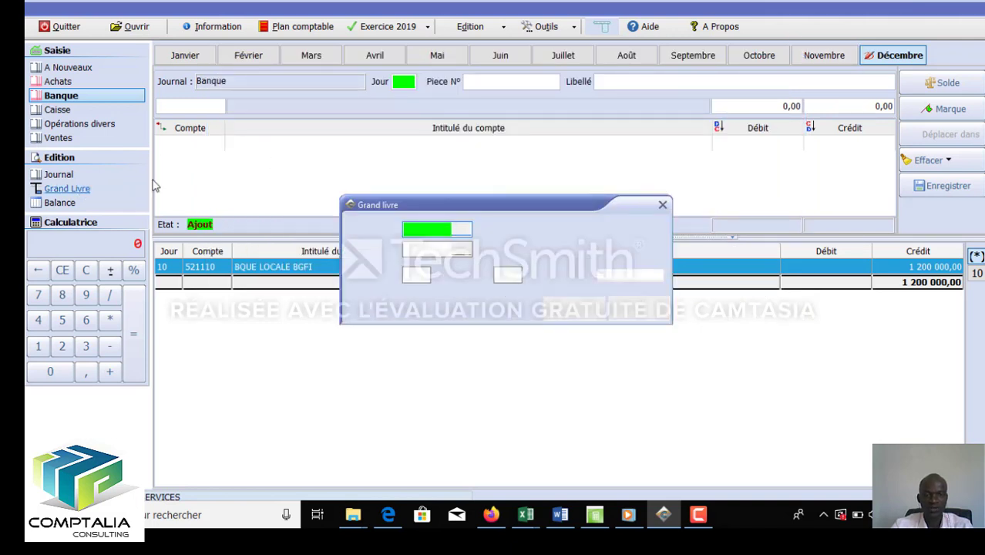
{"action": "left_click", "coordinate": [662, 205]}
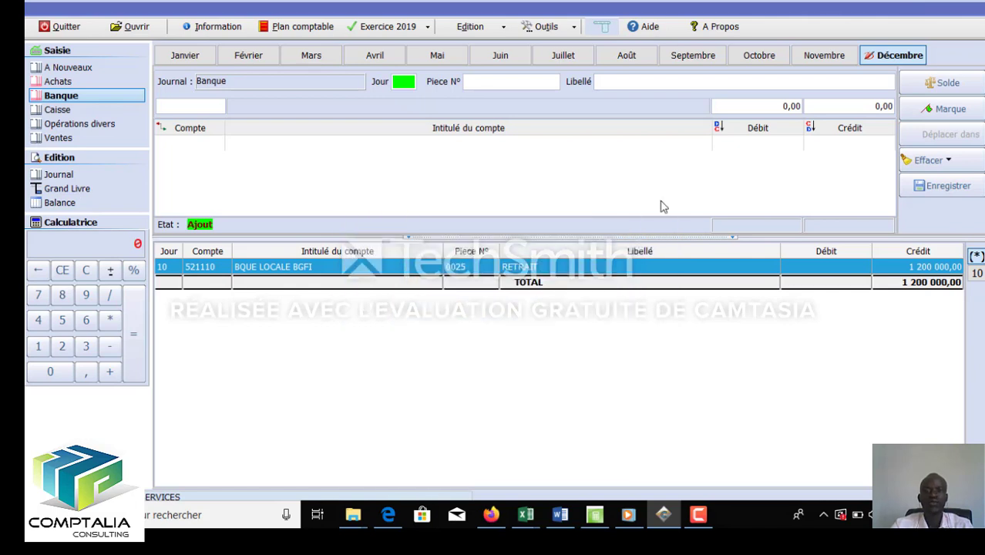